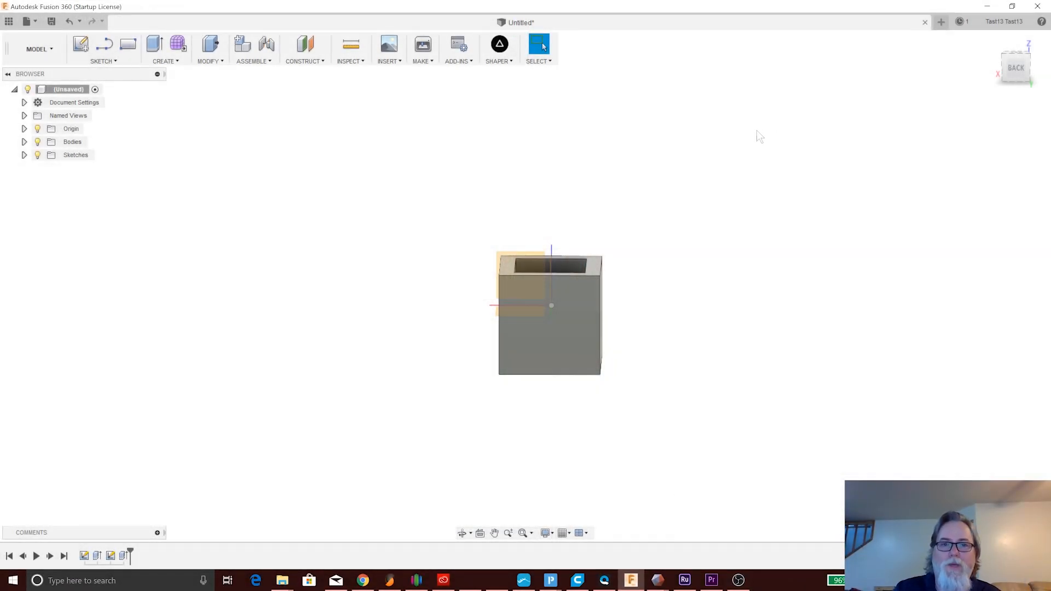
- Close the current unsaved design and show the origin planes in the new empty design, viewed from the front
{"action": "left_click", "coordinate": [925, 23]}
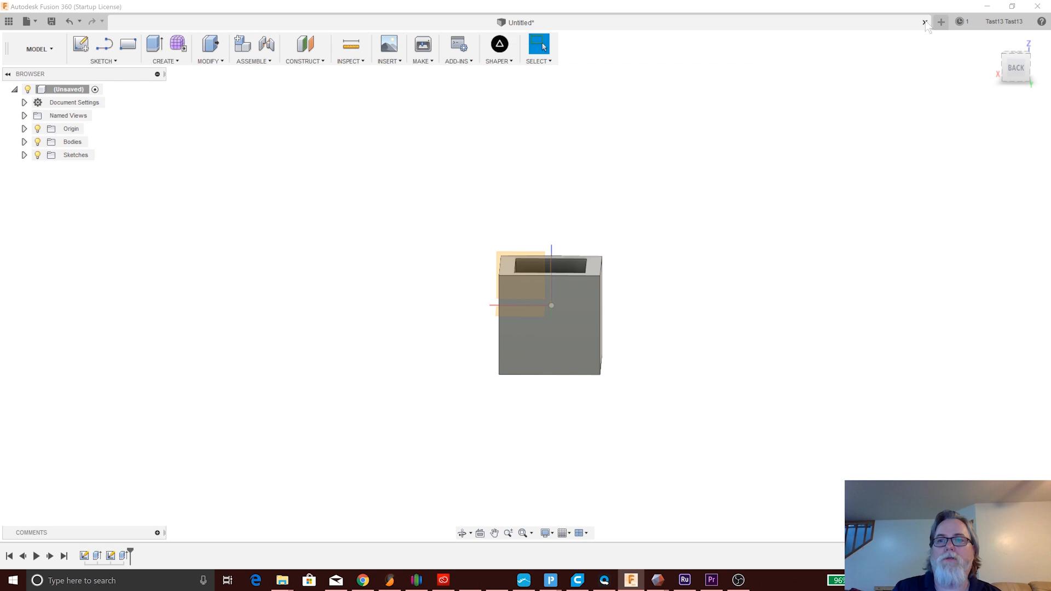
{"action": "left_click", "coordinate": [596, 235]}
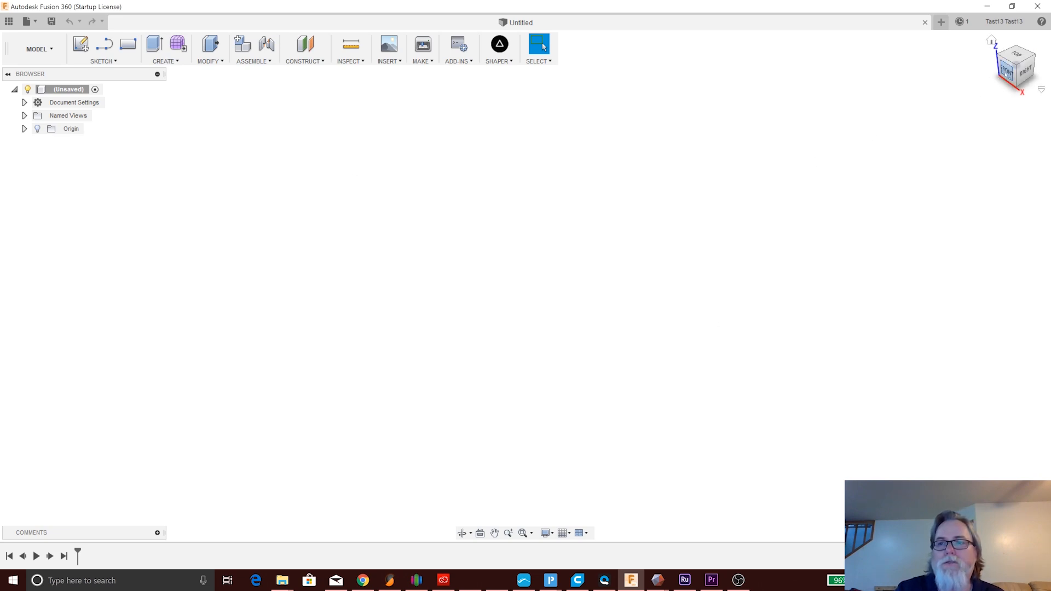
{"action": "left_click", "coordinate": [1007, 73]}
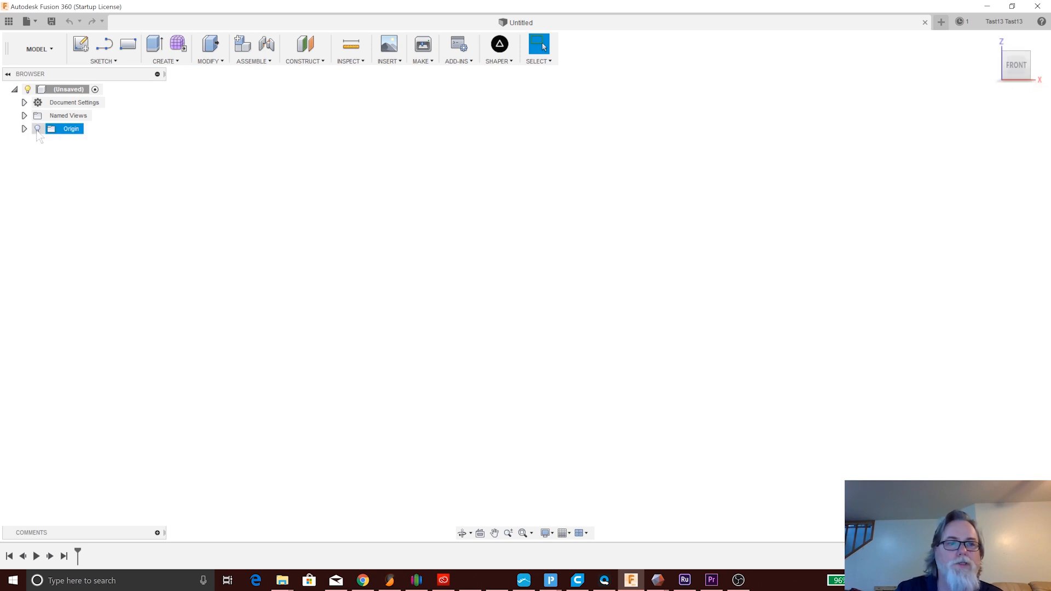
{"action": "left_click", "coordinate": [37, 129]}
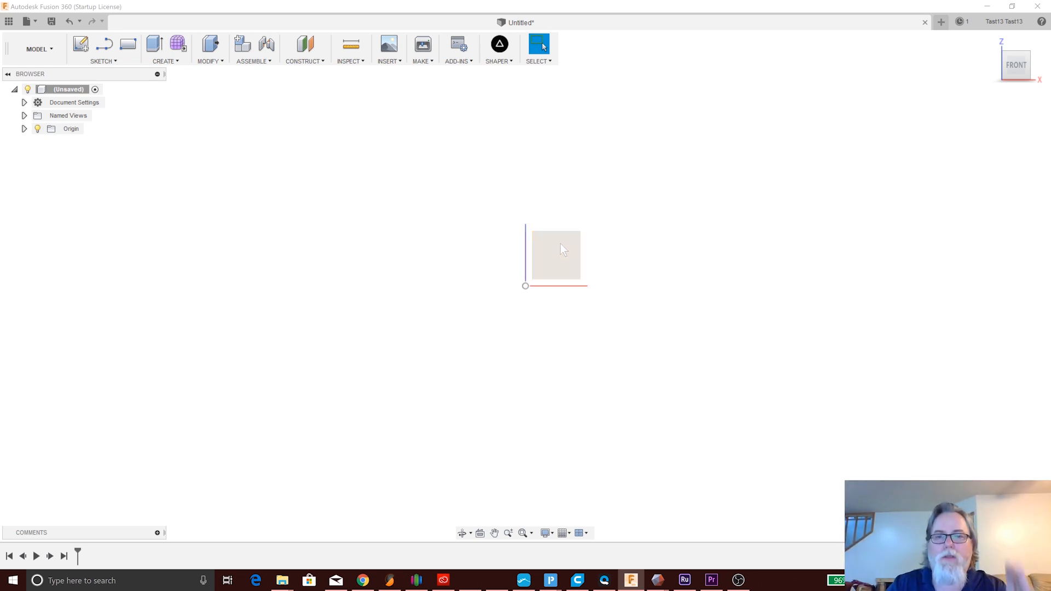
{"action": "left_click", "coordinate": [546, 263]}
{"action": "mouse_move", "coordinate": [671, 276]}
{"action": "middle_mouse_down", "text": "shift"}
{"action": "mouse_move", "coordinate": [591, 301]}
{"action": "mouse_move", "coordinate": [669, 281]}
{"action": "middle_mouse_up", "text": "shift"}
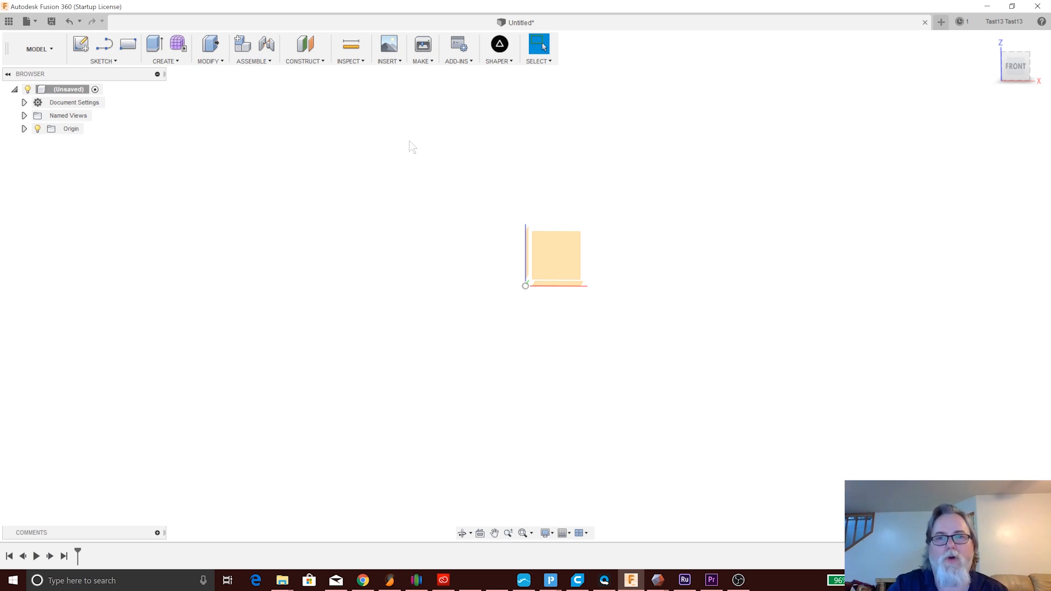
- Start a new sketch on the front XZ origin plane
{"action": "left_click", "coordinate": [86, 49]}
{"action": "left_click", "coordinate": [556, 255]}
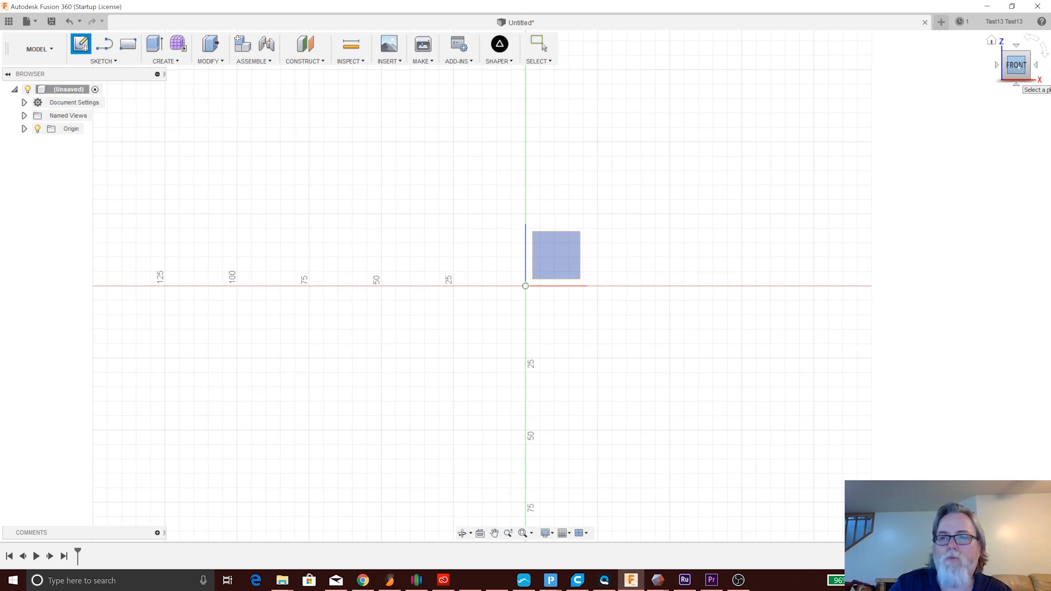
{"action": "left_click", "coordinate": [553, 259]}
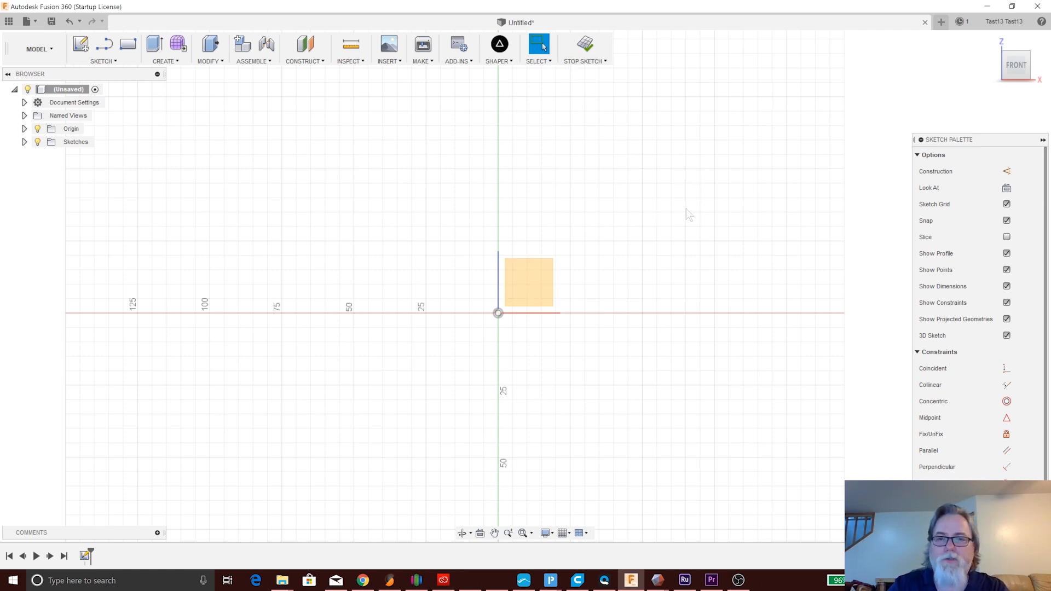
{"action": "mouse_move", "coordinate": [1020, 67]}
{"action": "left_mouse_down"}
{"action": "mouse_move", "coordinate": [1004, 80]}
{"action": "mouse_move", "coordinate": [1022, 55]}
{"action": "mouse_move", "coordinate": [1016, 67]}
{"action": "left_mouse_up"}
{"action": "left_click", "coordinate": [1014, 66]}
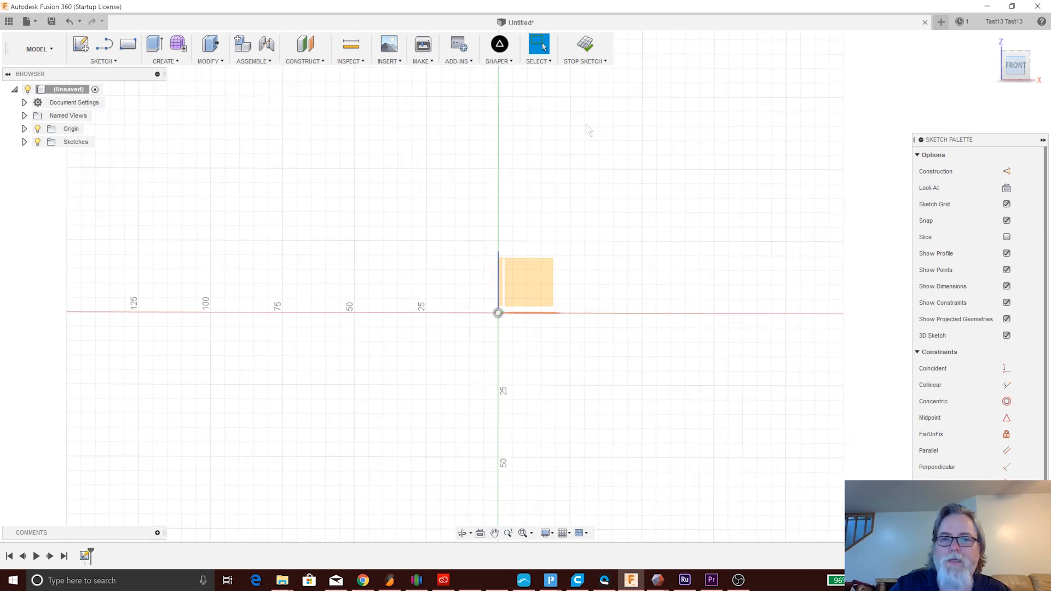
- Draw a 20 mm by 20 mm center rectangle centered on the origin
{"action": "left_click", "coordinate": [103, 61]}
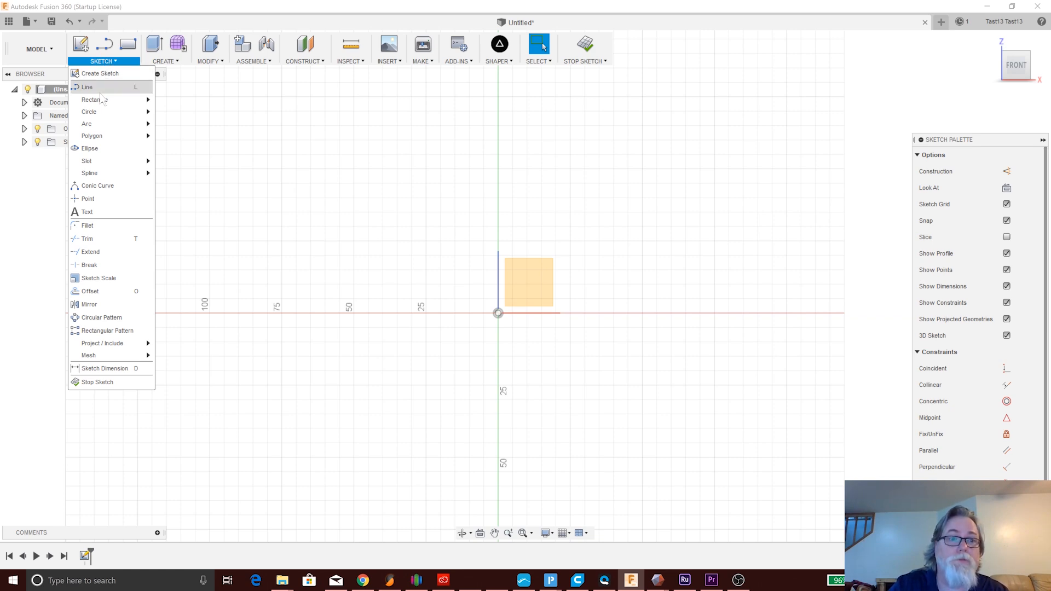
{"action": "mouse_move", "coordinate": [110, 99]}
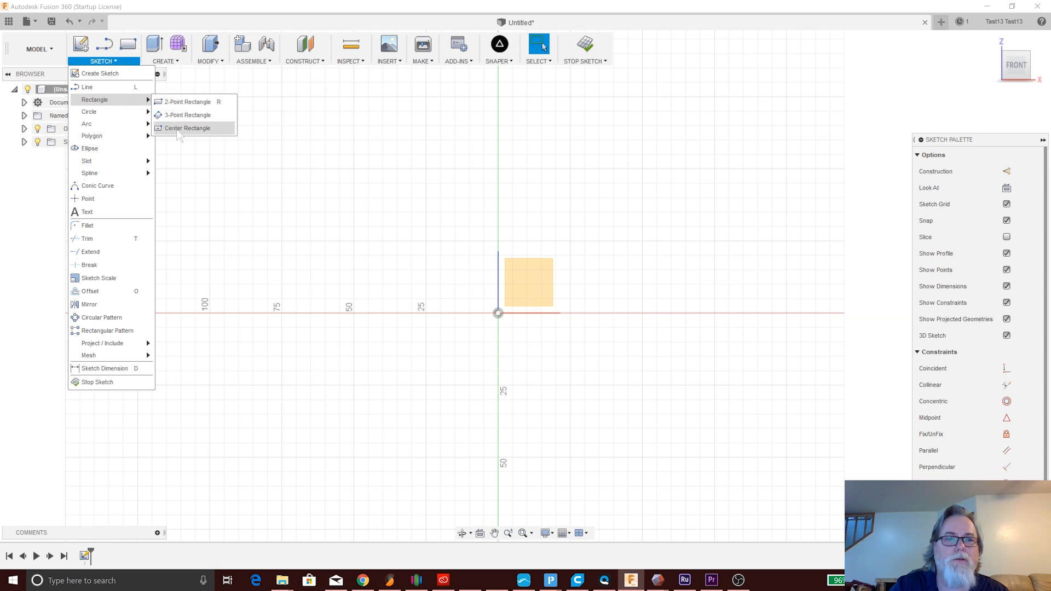
{"action": "left_click", "coordinate": [186, 128]}
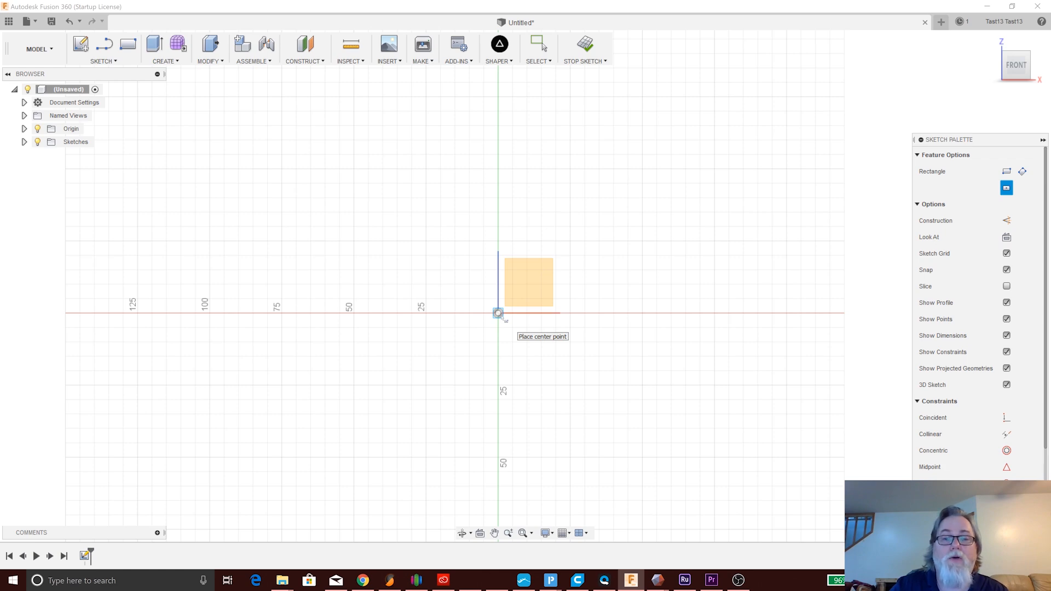
{"action": "left_click", "coordinate": [498, 313]}
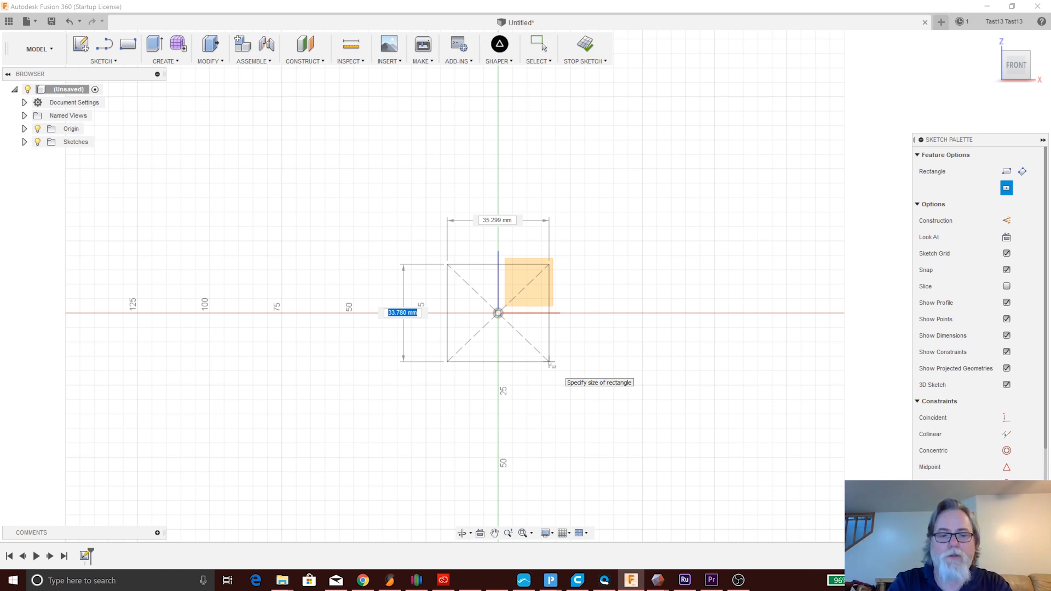
{"action": "type", "text": "20"}
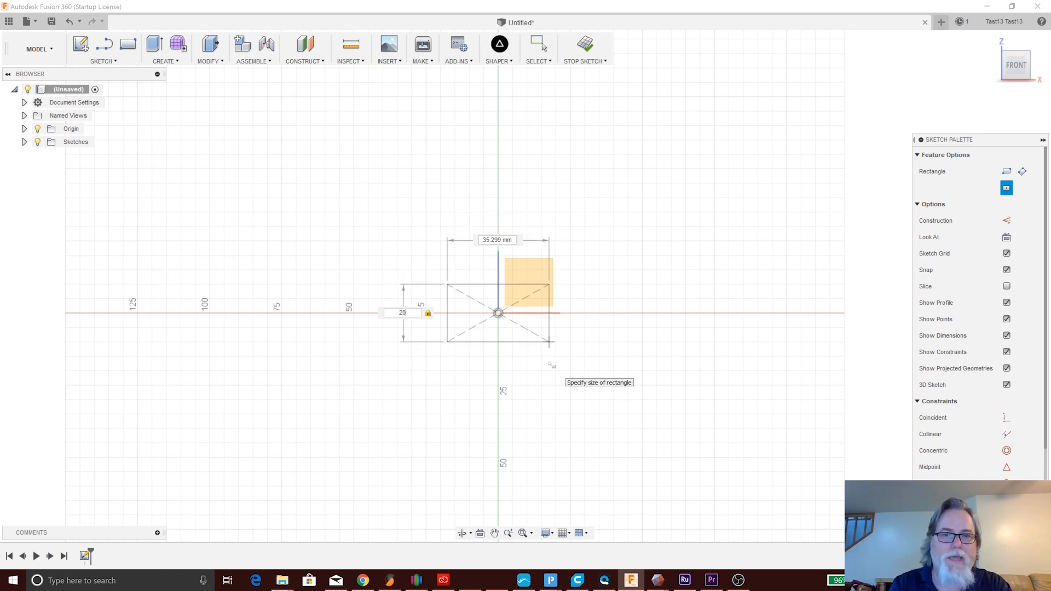
{"action": "key", "text": "Tab"}
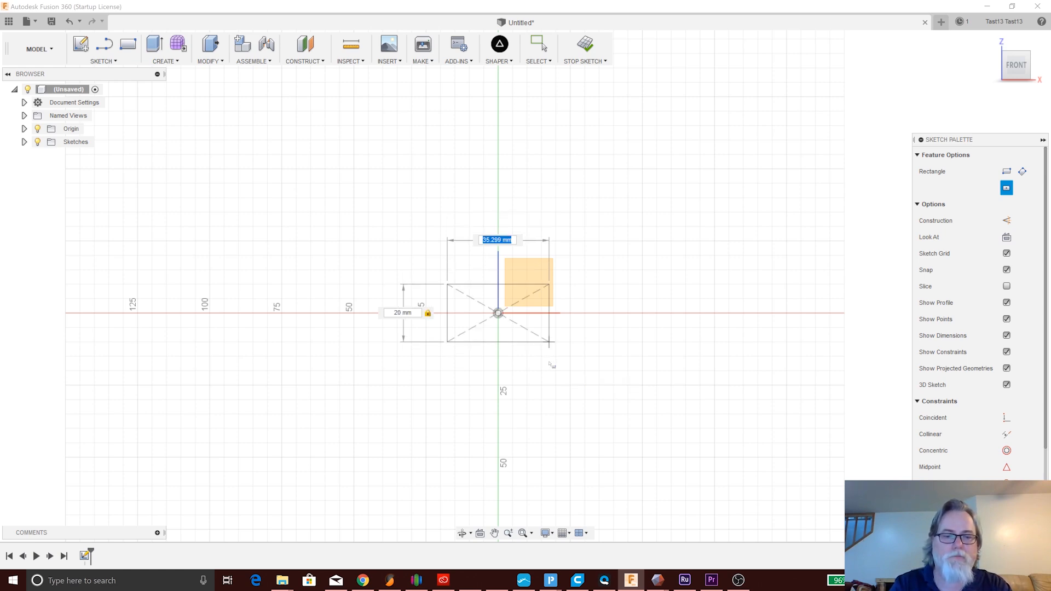
{"action": "type", "text": "20"}
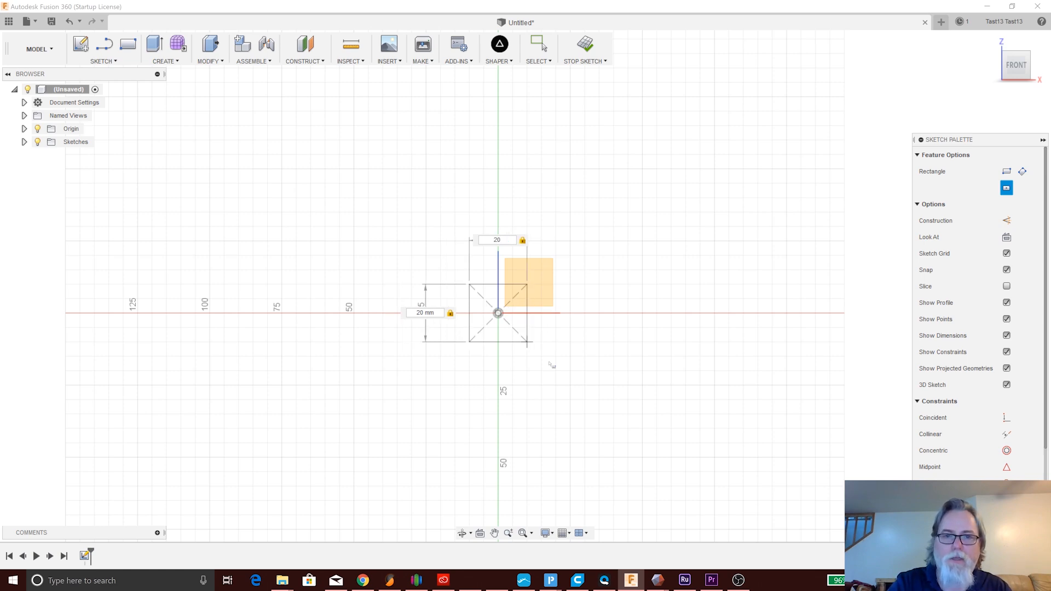
{"action": "key", "text": "Return"}
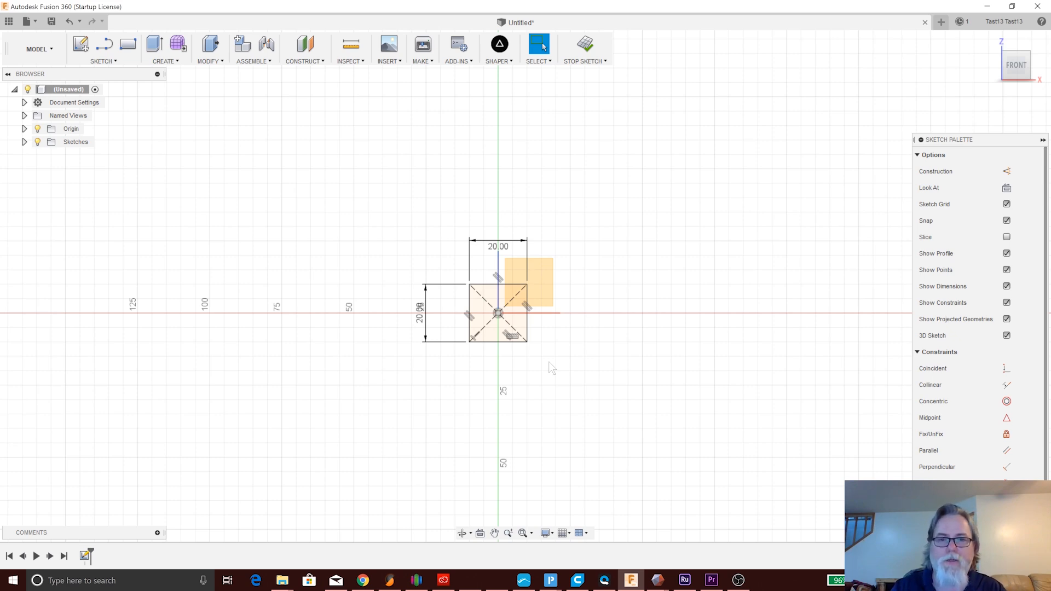
- Hide the origin planes and axes around the square sketch
{"action": "left_click", "coordinate": [511, 324]}
{"action": "scroll", "coordinate": [512, 323], "scroll_direction": "down", "scroll_amount": 2}
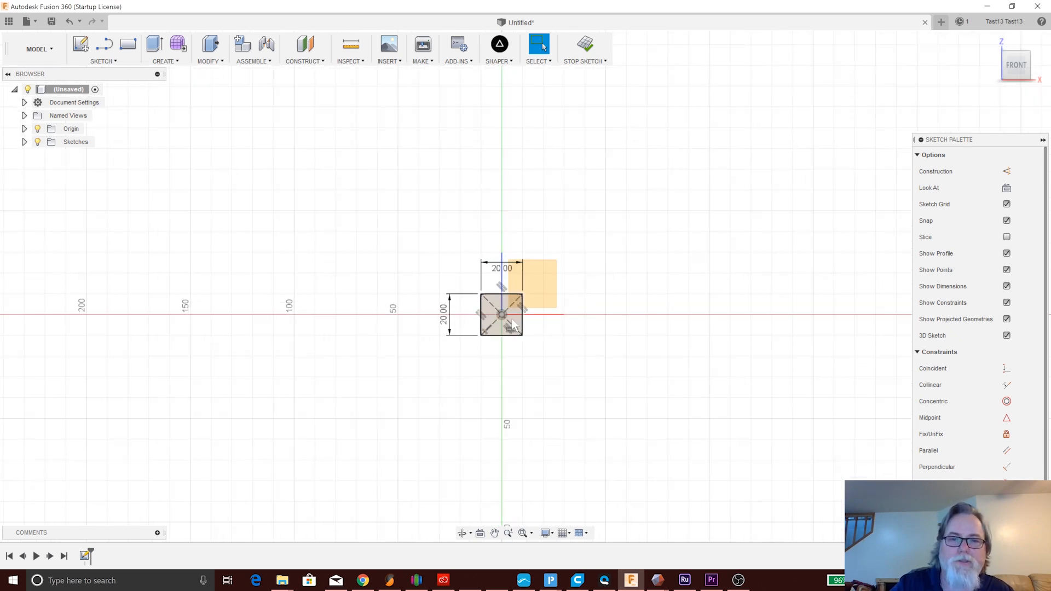
{"action": "scroll", "coordinate": [512, 325], "scroll_direction": "up", "scroll_amount": 5}
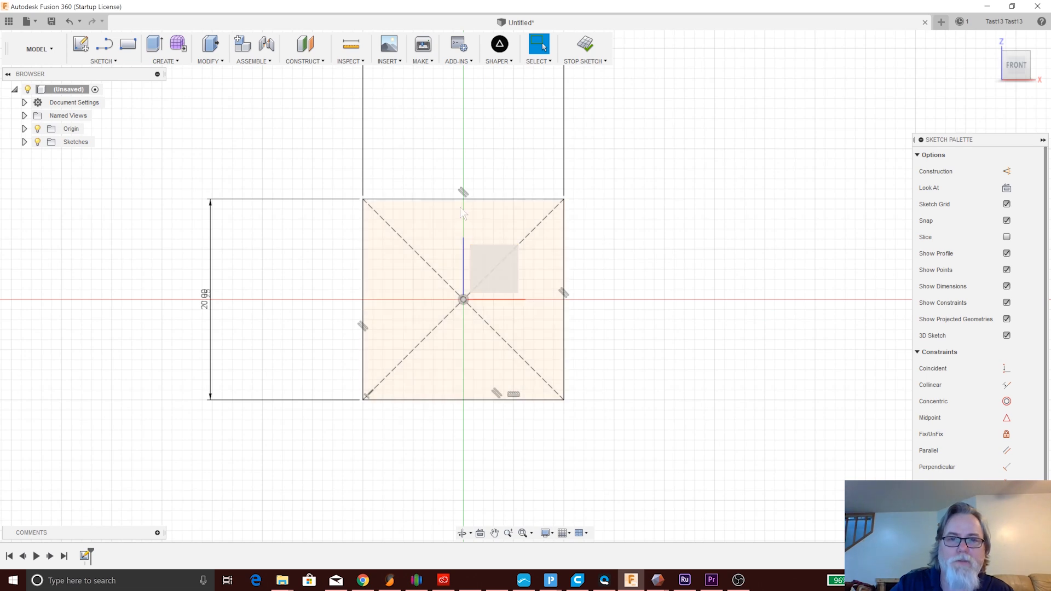
{"action": "scroll", "coordinate": [494, 305], "scroll_direction": "down", "scroll_amount": 1}
{"action": "scroll", "coordinate": [494, 304], "scroll_direction": "down", "scroll_amount": 2}
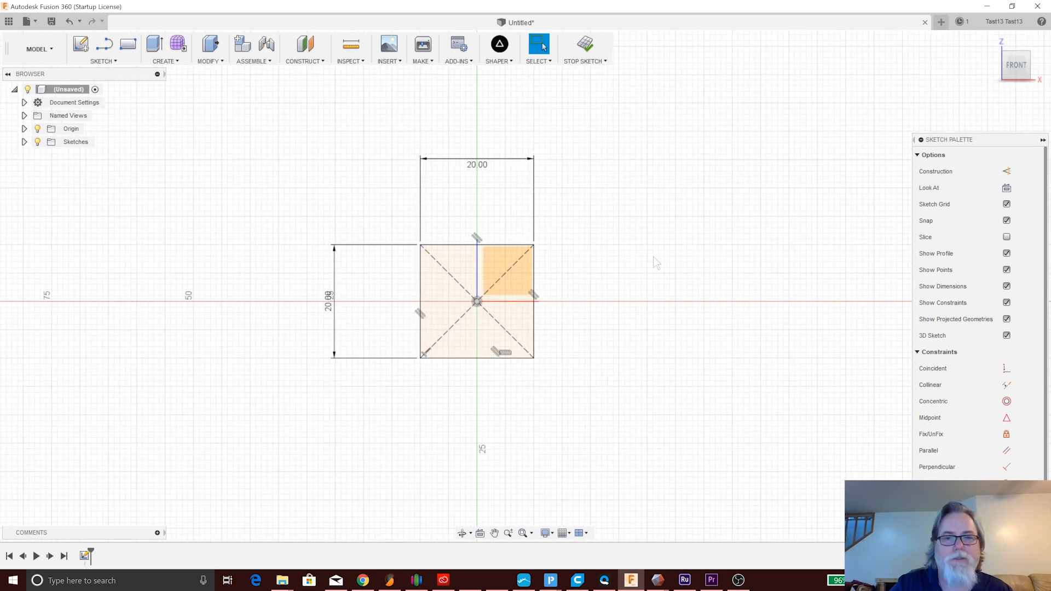
{"action": "left_click", "coordinate": [38, 129]}
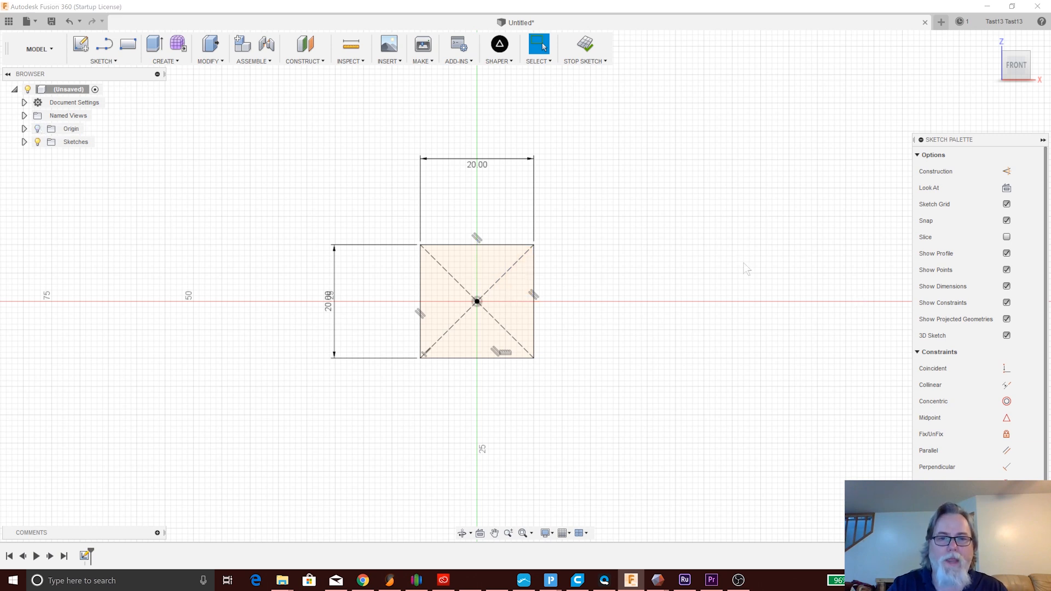
{"action": "mouse_move", "coordinate": [568, 296]}
{"action": "middle_mouse_down"}
{"action": "mouse_move", "coordinate": [691, 293]}
{"action": "mouse_move", "coordinate": [588, 298]}
{"action": "middle_mouse_up"}
{"action": "scroll", "coordinate": [684, 300], "scroll_direction": "down", "scroll_amount": 1}
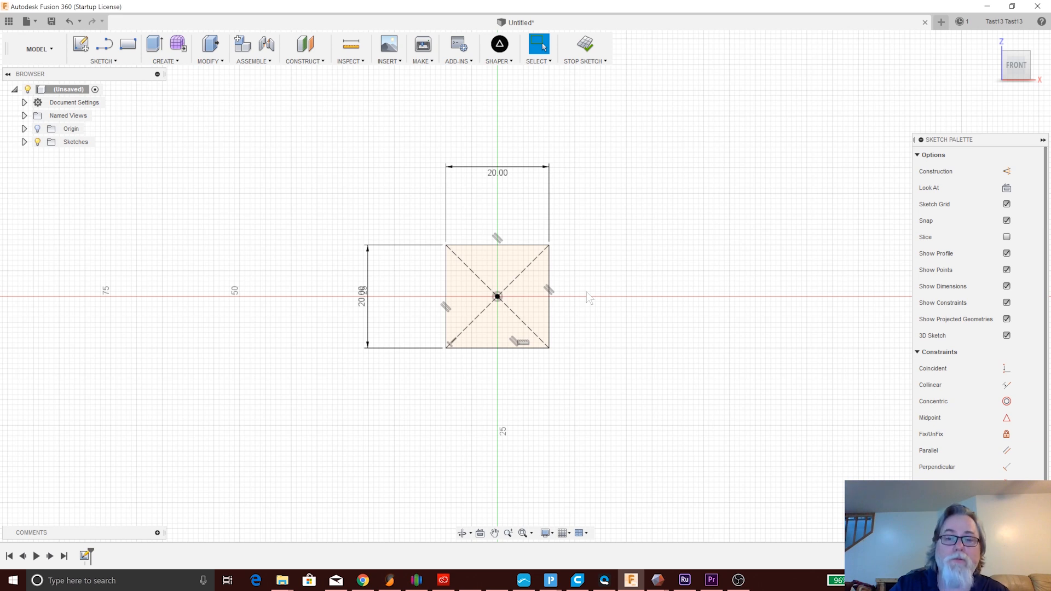
{"action": "middle_click_drag", "start_coordinate": [586, 291], "coordinate": [588, 327]}
{"action": "mouse_move", "coordinate": [582, 253]}
{"action": "middle_mouse_down"}
{"action": "mouse_move", "coordinate": [582, 345]}
{"action": "mouse_move", "coordinate": [652, 303]}
{"action": "mouse_move", "coordinate": [636, 299]}
{"action": "mouse_move", "coordinate": [638, 310]}
{"action": "middle_mouse_up"}
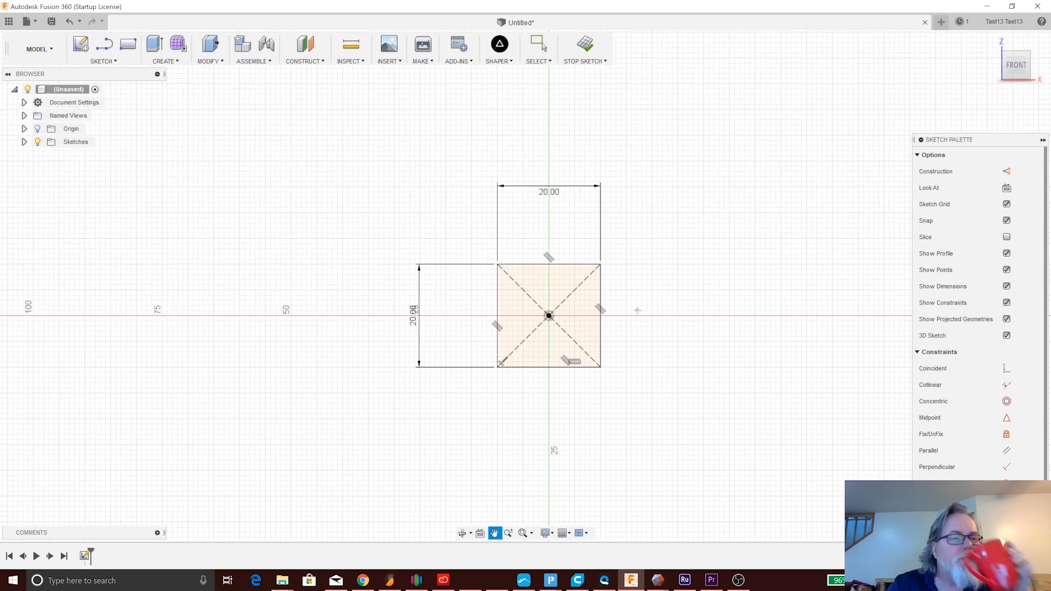
{"action": "mouse_move", "coordinate": [637, 310]}
{"action": "middle_mouse_down"}
{"action": "mouse_move", "coordinate": [633, 276]}
{"action": "mouse_move", "coordinate": [610, 309]}
{"action": "mouse_move", "coordinate": [636, 275]}
{"action": "mouse_move", "coordinate": [629, 287]}
{"action": "mouse_move", "coordinate": [655, 288]}
{"action": "mouse_move", "coordinate": [652, 328]}
{"action": "mouse_move", "coordinate": [656, 253]}
{"action": "mouse_move", "coordinate": [655, 321]}
{"action": "mouse_move", "coordinate": [649, 289]}
{"action": "mouse_move", "coordinate": [654, 296]}
{"action": "middle_mouse_up"}
{"action": "key", "text": "Escape"}
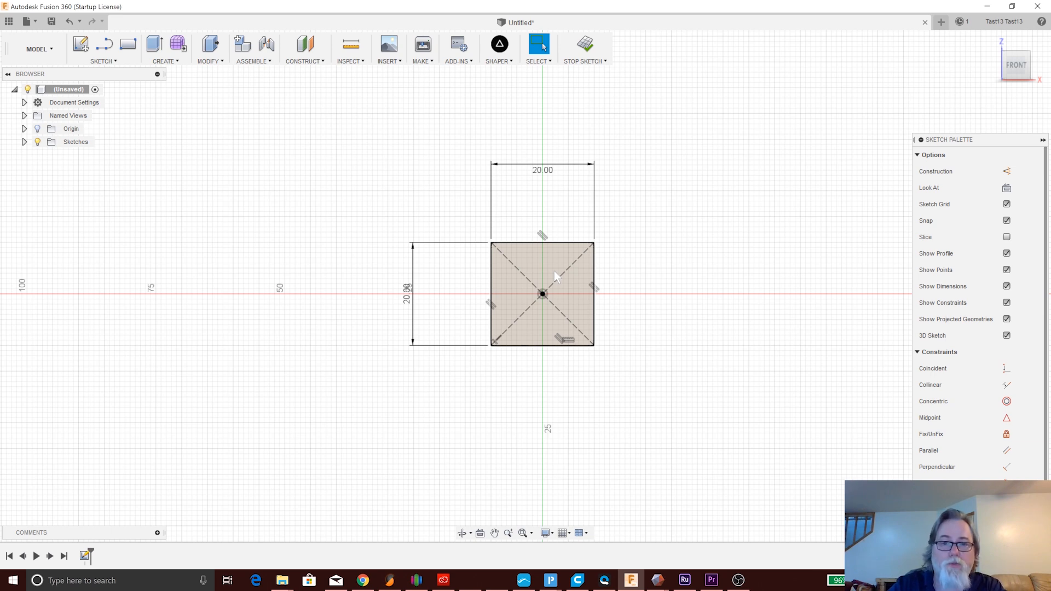
- Start an Extrude of the square sketch profile and pull it out to a distance of 20 mm
{"action": "left_click", "coordinate": [165, 61]}
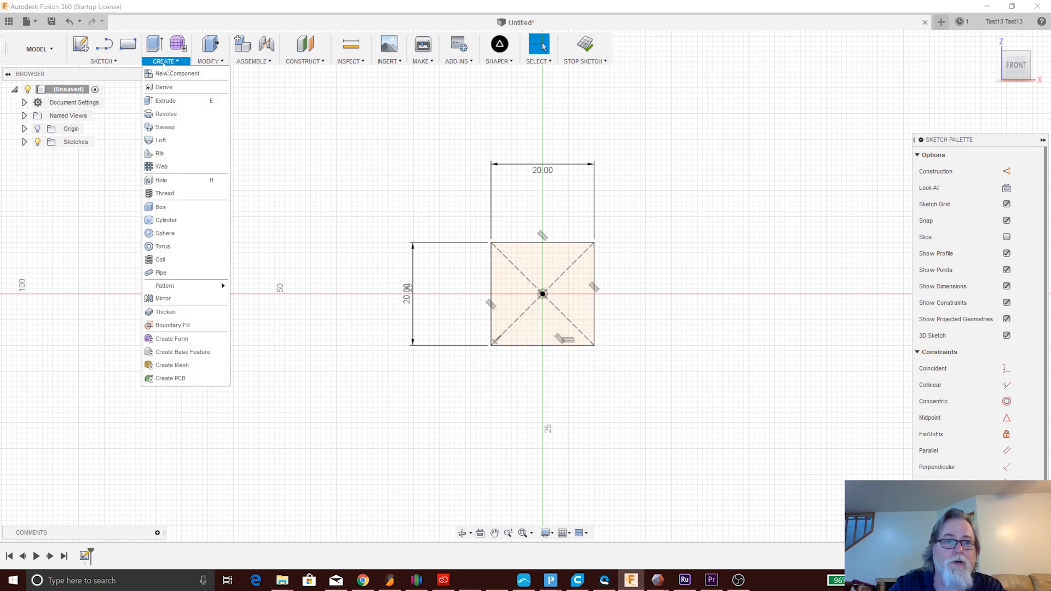
{"action": "left_click", "coordinate": [207, 62]}
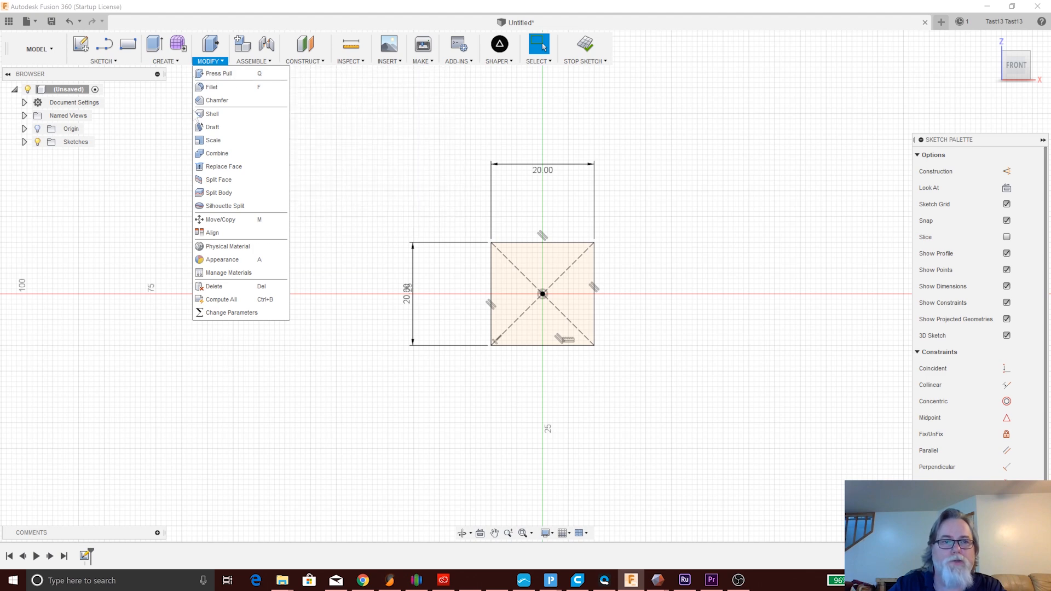
{"action": "left_click", "coordinate": [165, 62]}
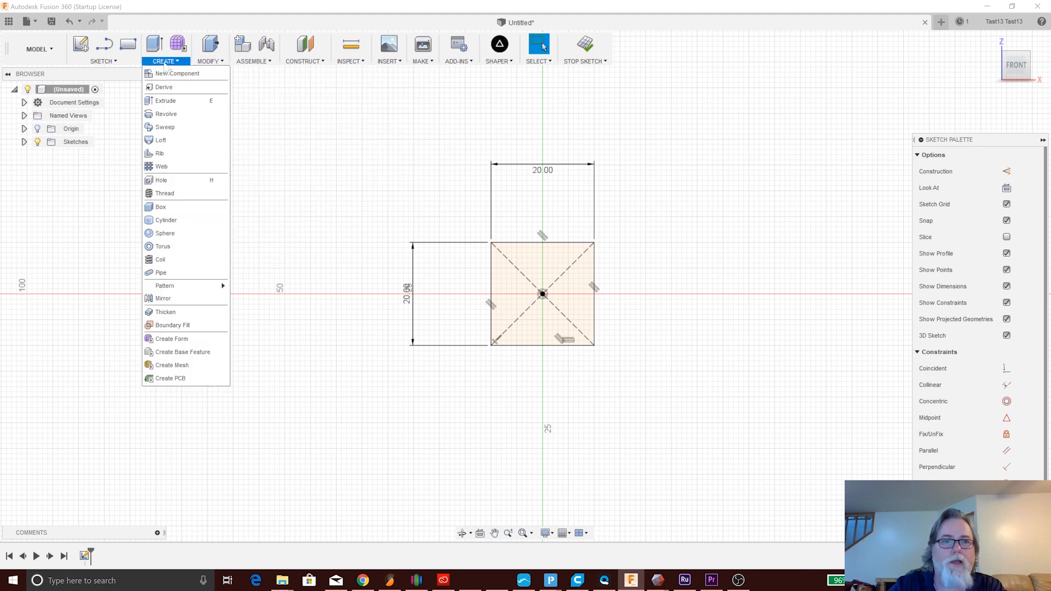
{"action": "left_click", "coordinate": [166, 101]}
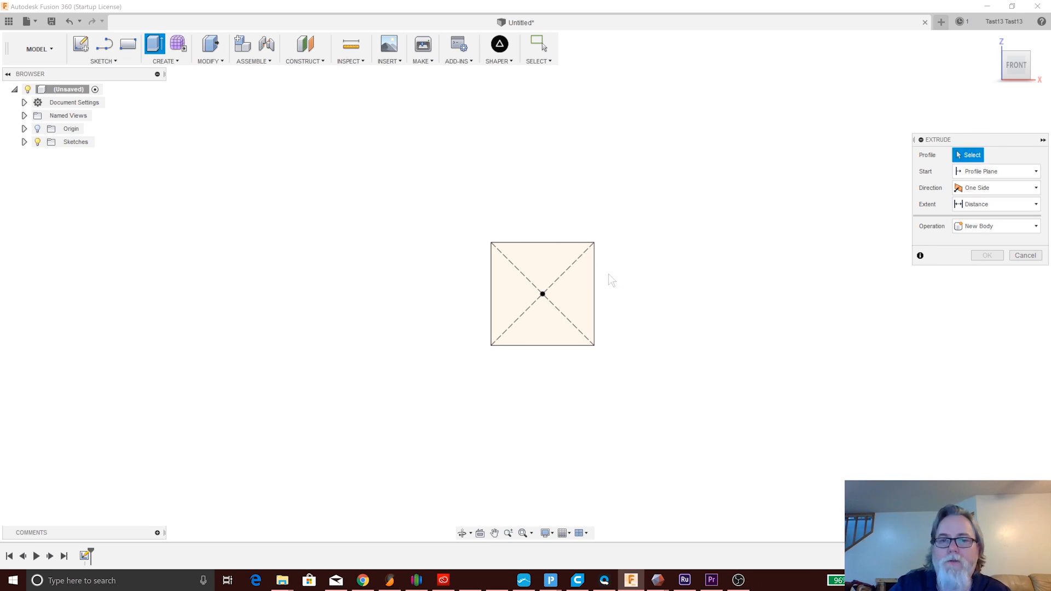
{"action": "left_click", "coordinate": [550, 257]}
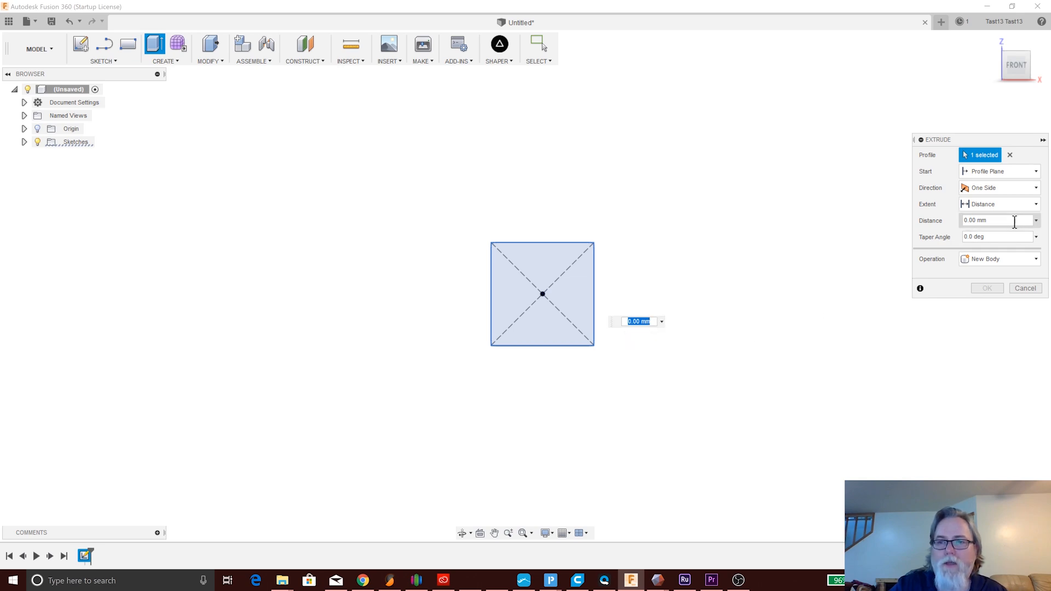
{"action": "middle_click_drag", "start_coordinate": [726, 303], "coordinate": [718, 244], "text": "shift"}
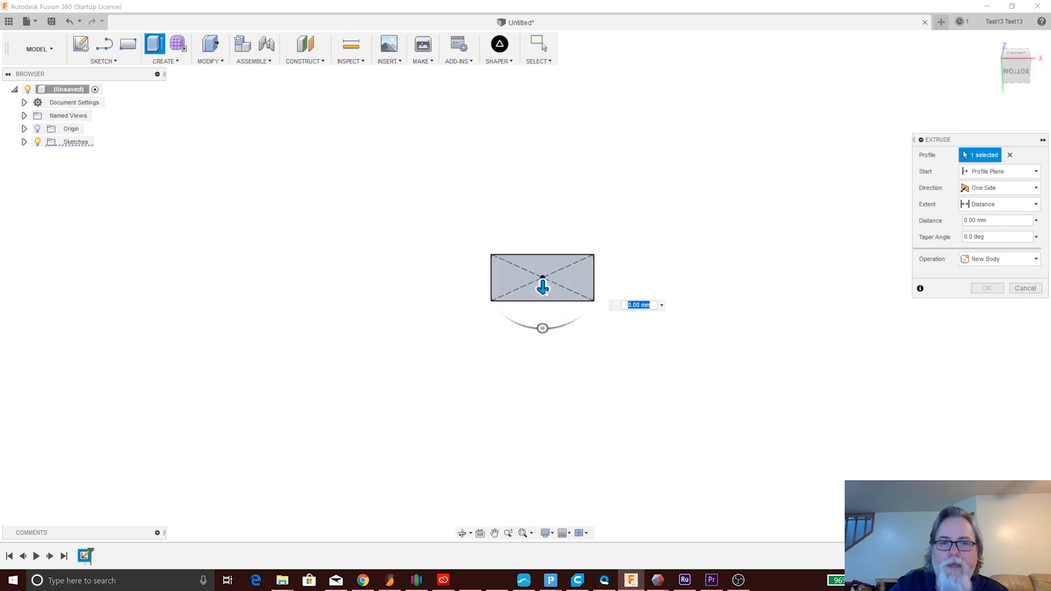
{"action": "left_click_drag", "start_coordinate": [543, 288], "coordinate": [543, 380]}
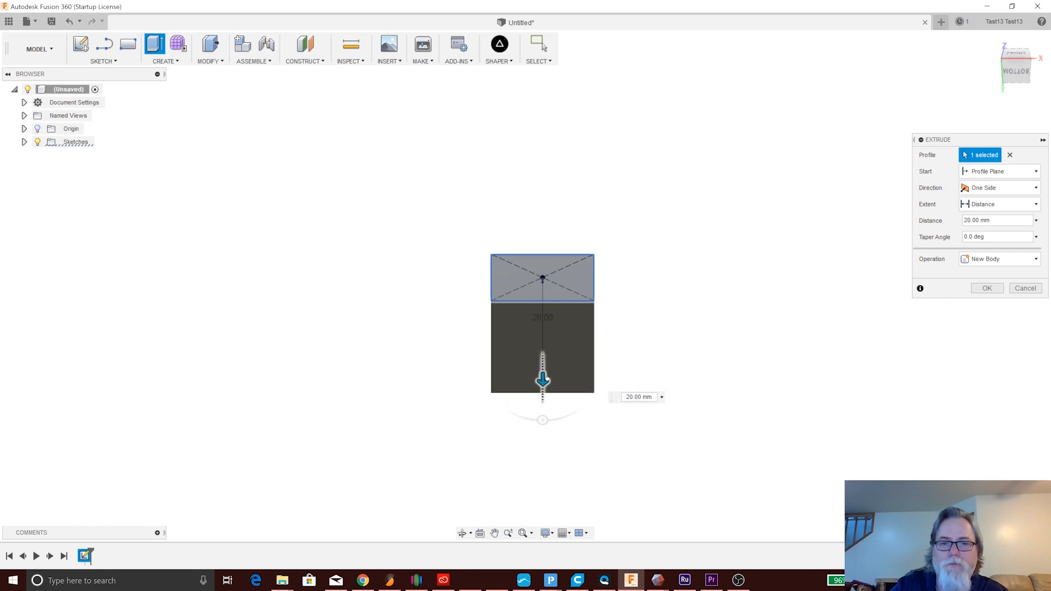
- Complete the one-sided extrusion as a new body with a taper angle of 0 degrees
{"action": "middle_click_drag", "start_coordinate": [721, 244], "coordinate": [680, 412], "text": "shift"}
{"action": "middle_click_drag", "start_coordinate": [628, 273], "coordinate": [630, 440]}
{"action": "middle_click_drag", "start_coordinate": [566, 297], "coordinate": [566, 311], "text": "shift"}
{"action": "left_click", "coordinate": [1016, 70]}
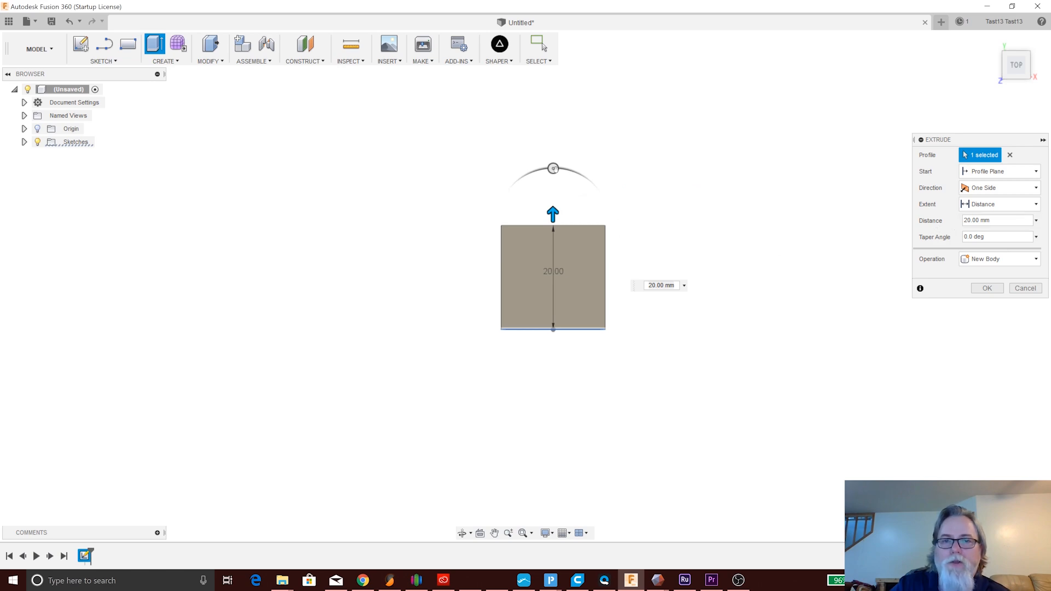
{"action": "mouse_move", "coordinate": [553, 168]}
{"action": "left_mouse_down"}
{"action": "mouse_move", "coordinate": [589, 181]}
{"action": "mouse_move", "coordinate": [525, 174]}
{"action": "mouse_move", "coordinate": [577, 171]}
{"action": "mouse_move", "coordinate": [553, 168]}
{"action": "left_mouse_up"}
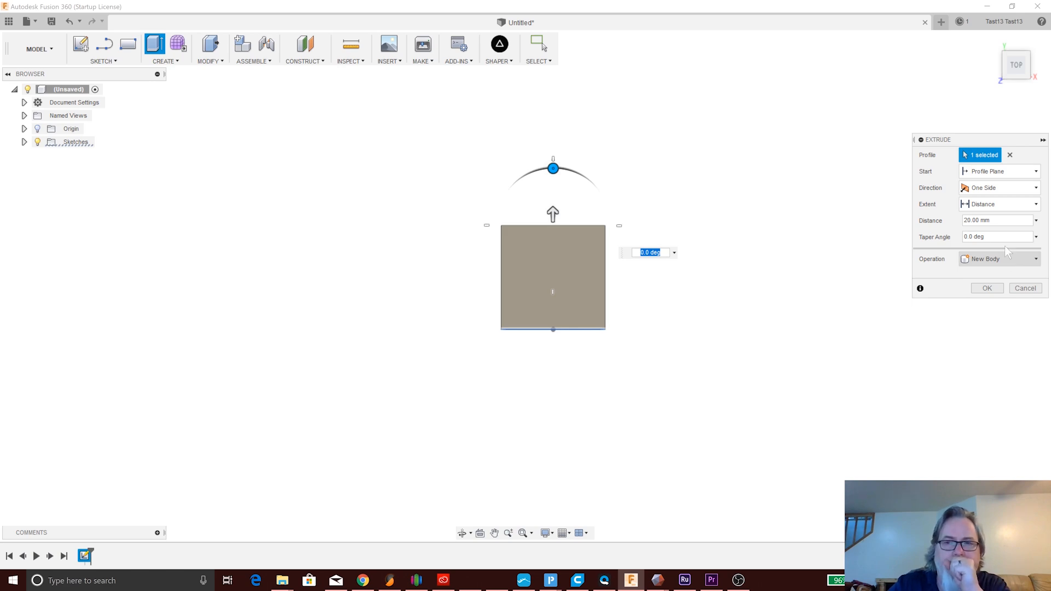
{"action": "left_click", "coordinate": [1013, 266]}
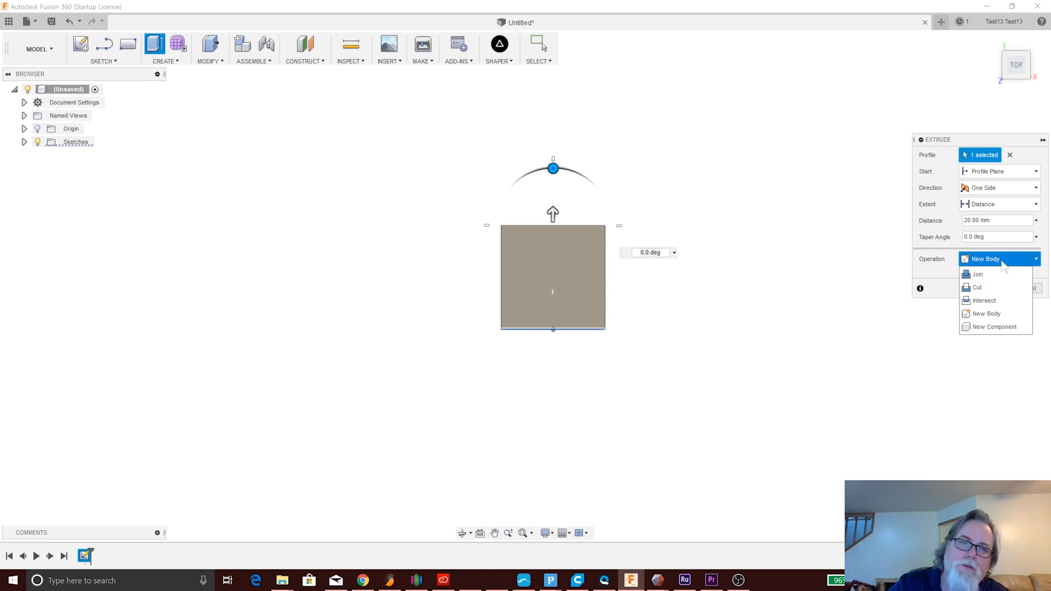
{"action": "left_click", "coordinate": [931, 274]}
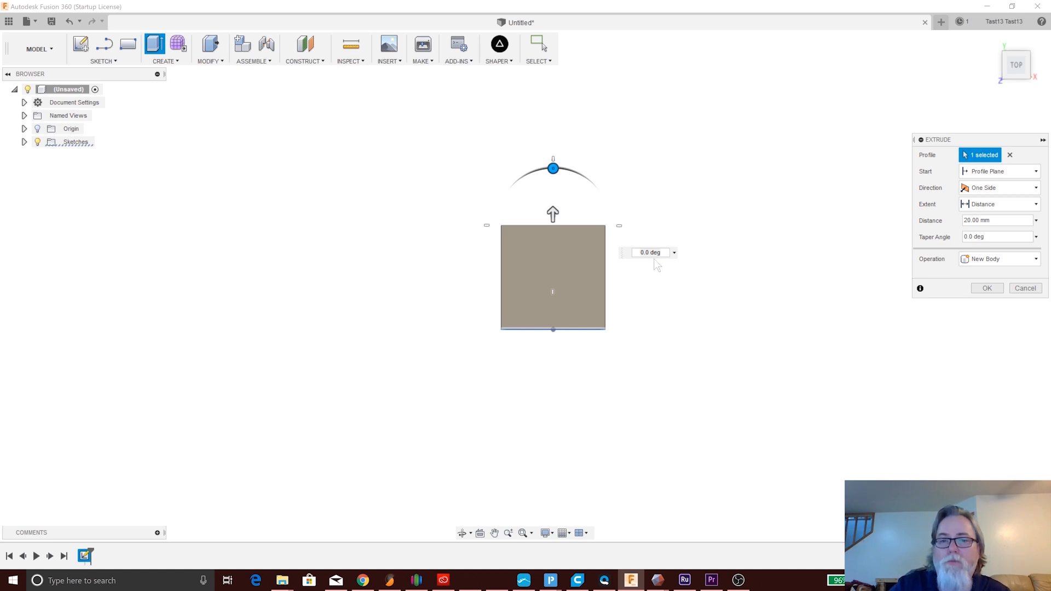
{"action": "left_click", "coordinate": [987, 289]}
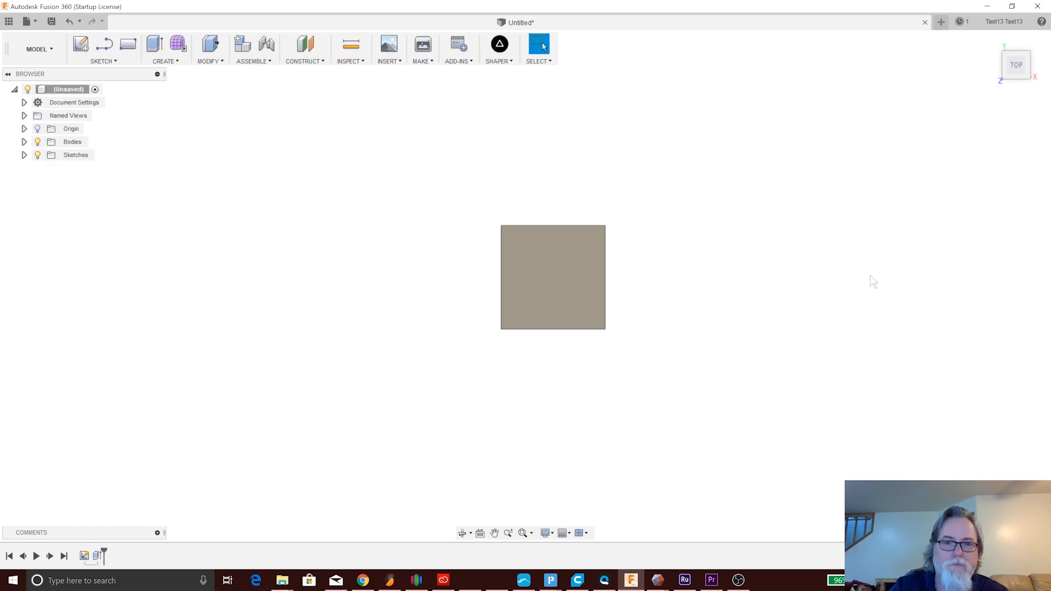
- Reset the orbit center and show the cube squarely from the top
{"action": "middle_click_drag", "start_coordinate": [705, 273], "coordinate": [765, 277], "text": "shift"}
{"action": "key", "text": "Escape"}
{"action": "middle_click_drag", "start_coordinate": [734, 372], "coordinate": [704, 268], "text": "shift"}
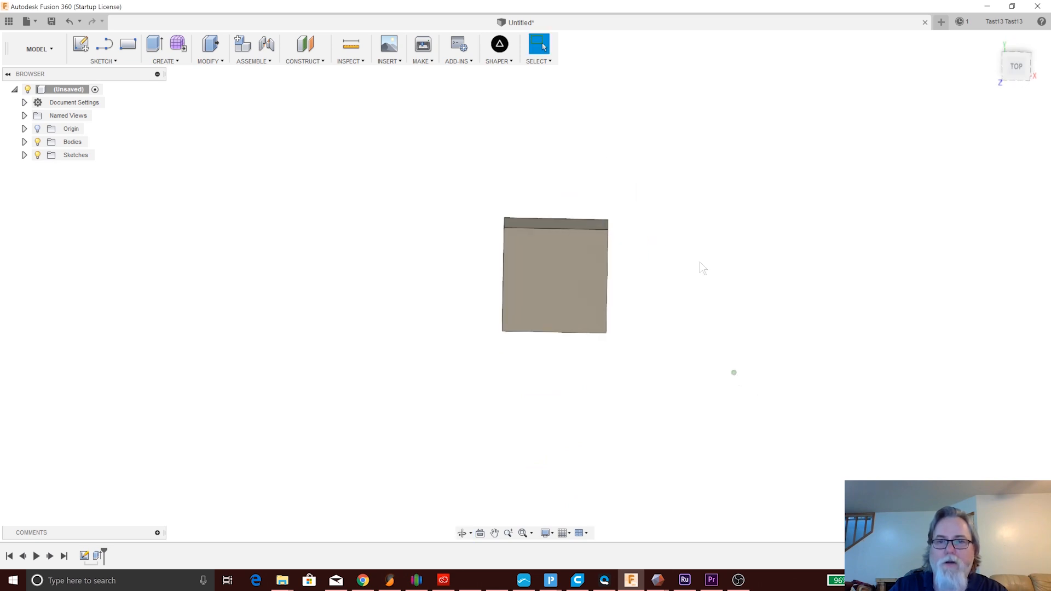
{"action": "right_click", "coordinate": [719, 263]}
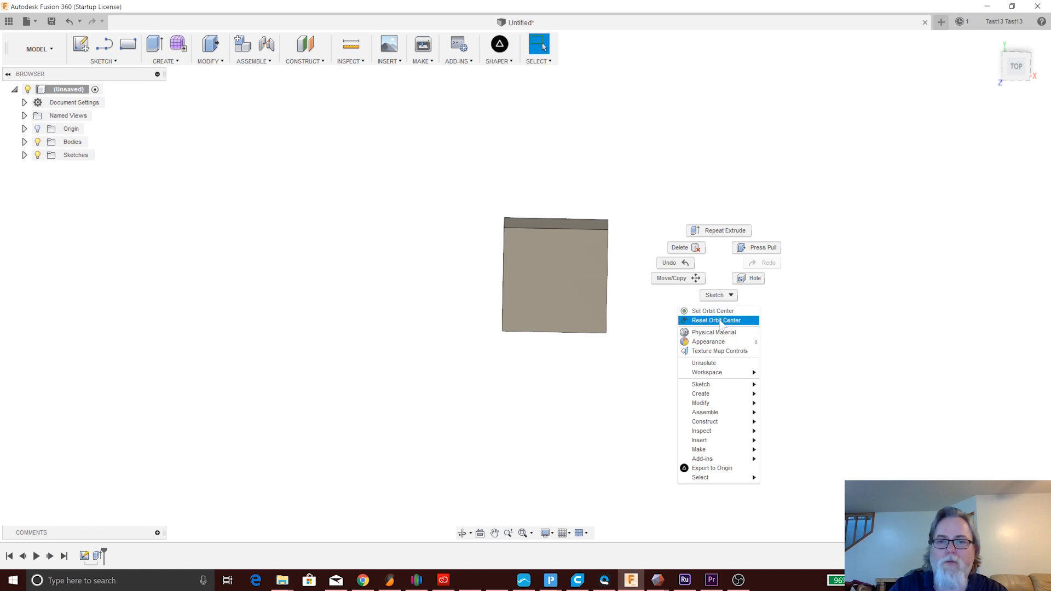
{"action": "left_click", "coordinate": [721, 321]}
{"action": "middle_click_drag", "start_coordinate": [625, 291], "coordinate": [580, 281], "text": "shift"}
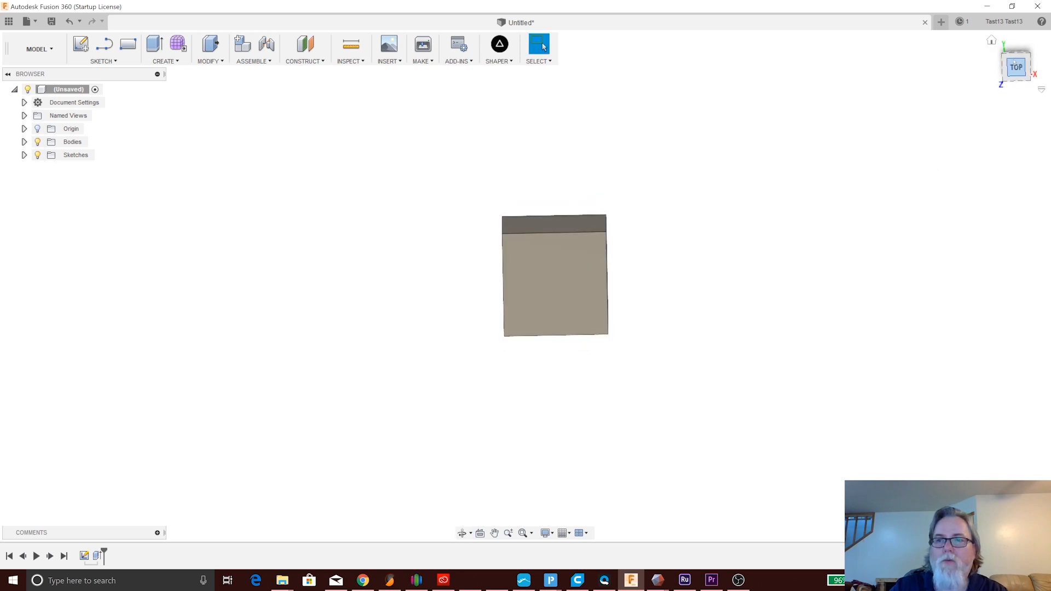
{"action": "left_click", "coordinate": [1017, 68]}
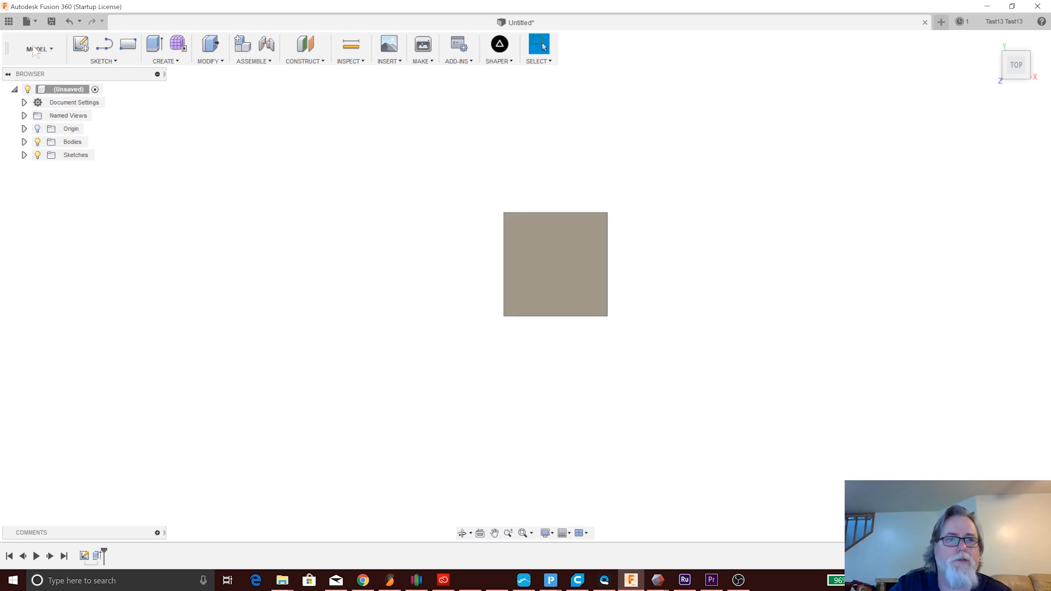
{"action": "left_click", "coordinate": [80, 43]}
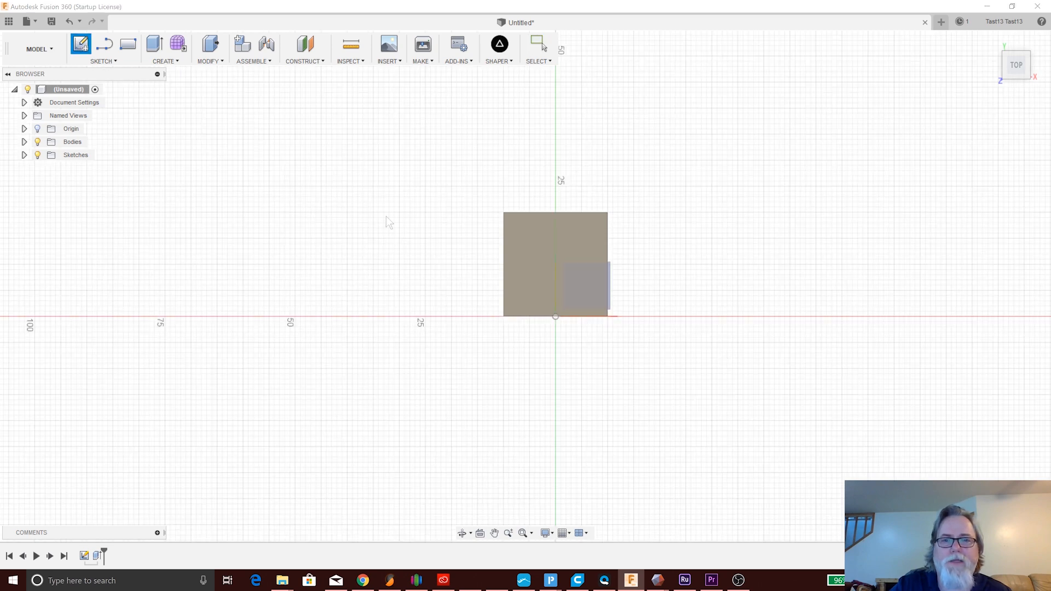
{"action": "left_click", "coordinate": [546, 255]}
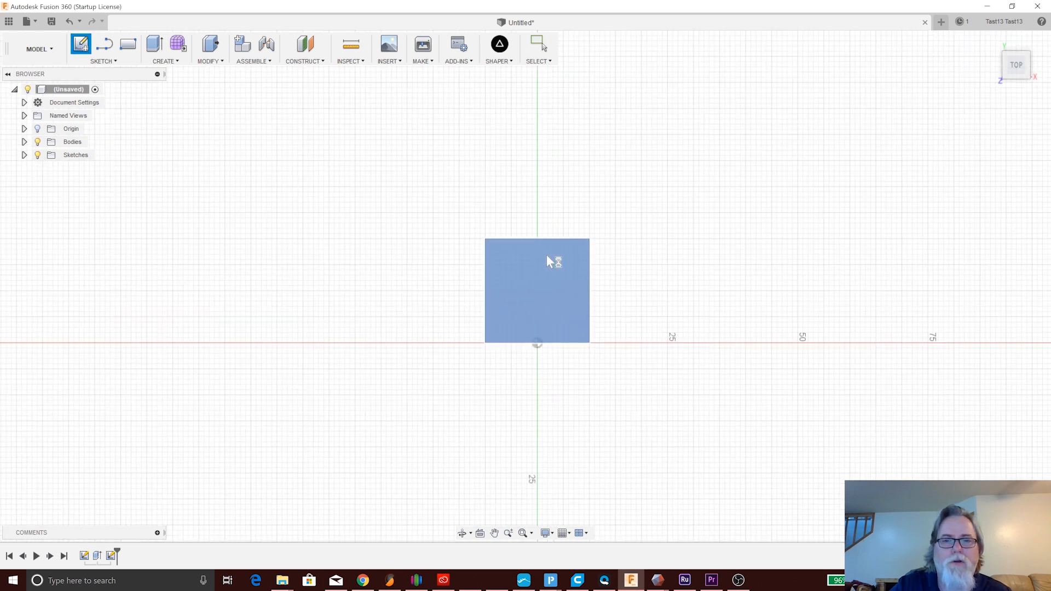
{"action": "key", "text": "ctrl+z"}
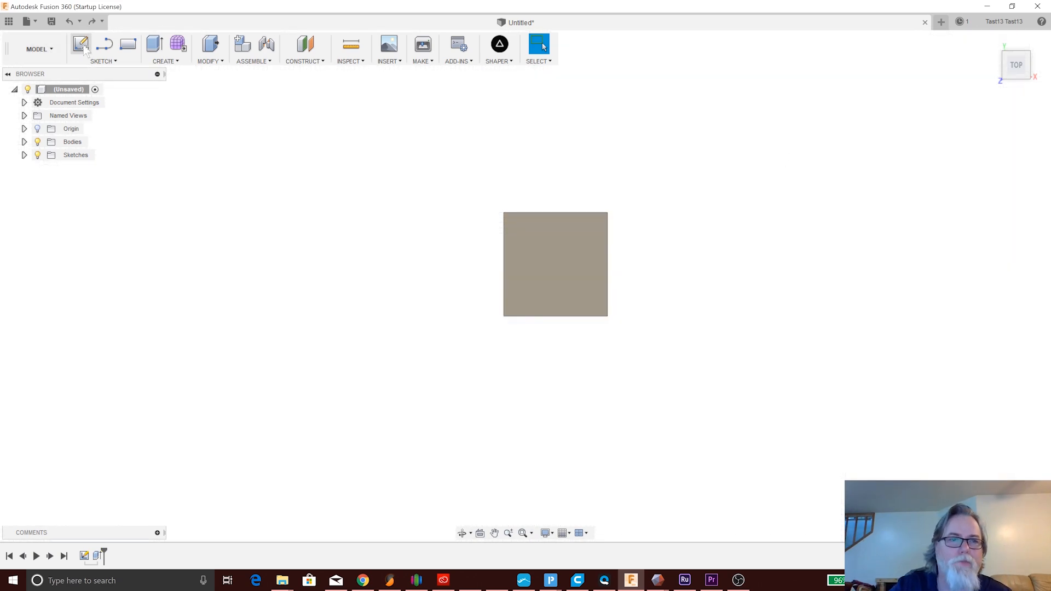
- Create a new sketch on the cube's top face
{"action": "left_click", "coordinate": [81, 45]}
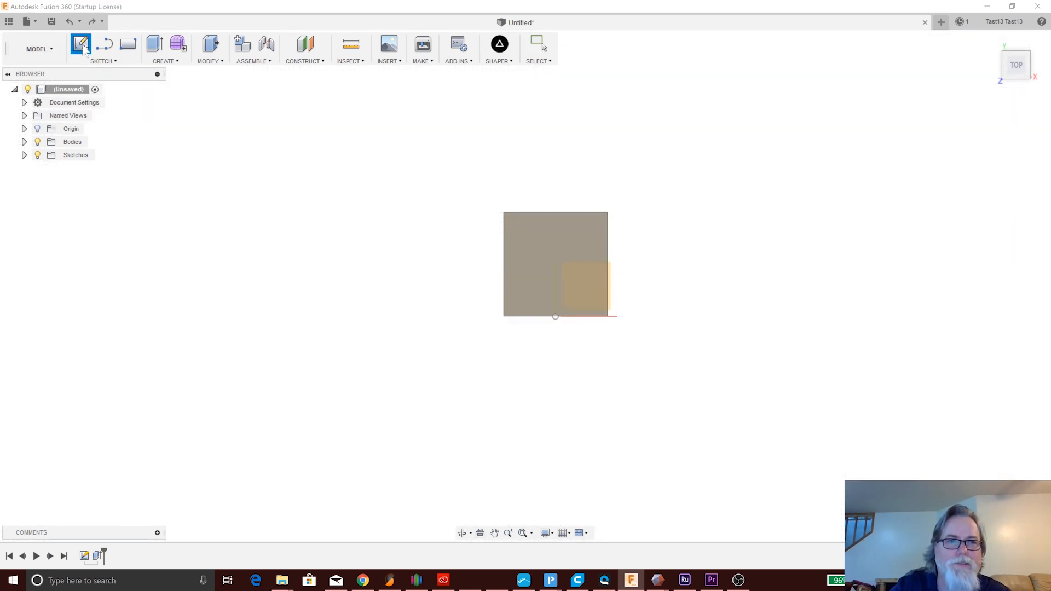
{"action": "left_click", "coordinate": [545, 251]}
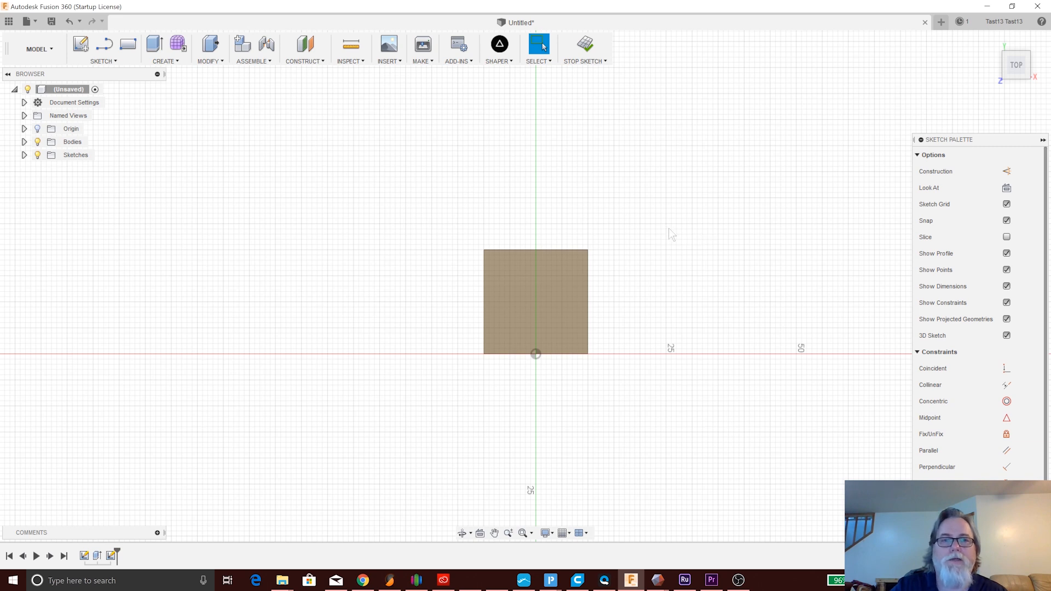
{"action": "scroll", "coordinate": [674, 294], "scroll_direction": "up", "scroll_amount": 4}
{"action": "scroll", "coordinate": [526, 304], "scroll_direction": "up", "scroll_amount": 1}
{"action": "middle_click_drag", "start_coordinate": [526, 305], "coordinate": [739, 286]}
{"action": "middle_click_drag", "start_coordinate": [670, 277], "coordinate": [615, 267]}
{"action": "scroll", "coordinate": [615, 266], "scroll_direction": "up", "scroll_amount": 2}
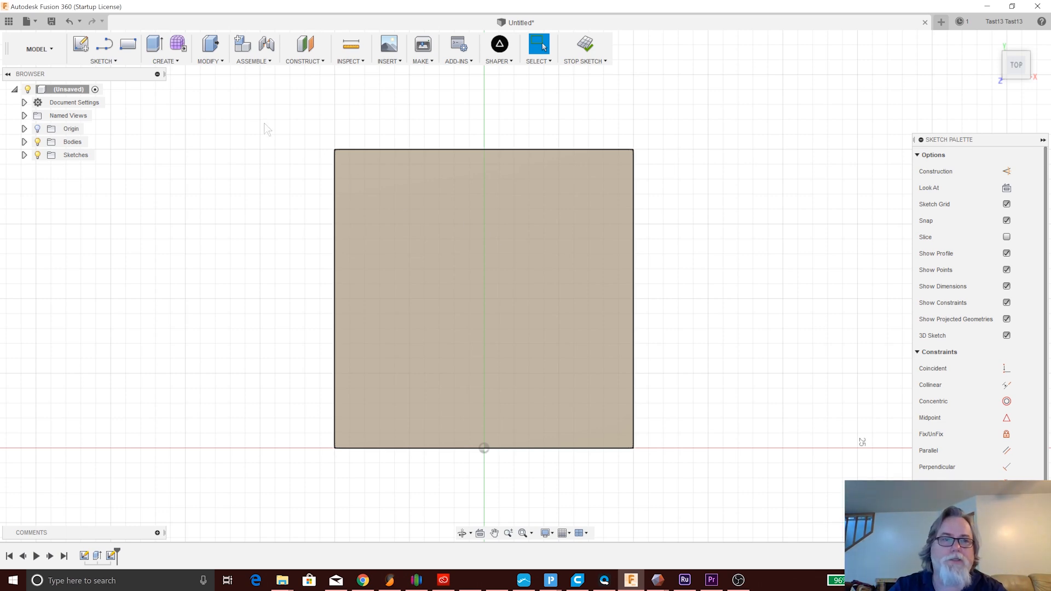
- Offset the top face's square outline inward by 4 mm to draw a smaller centered square
{"action": "left_click", "coordinate": [114, 61]}
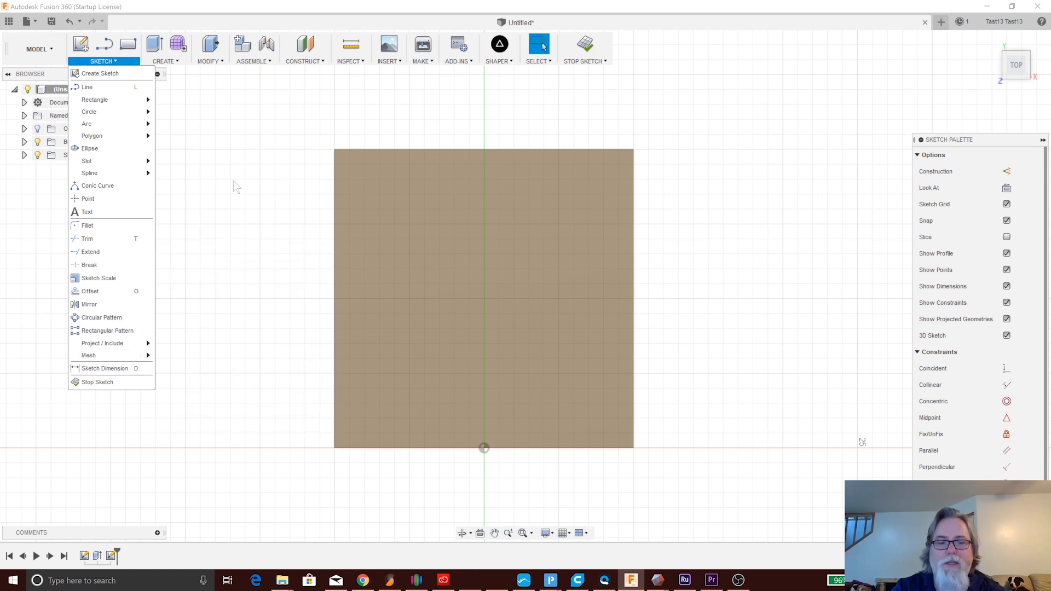
{"action": "left_click", "coordinate": [244, 208]}
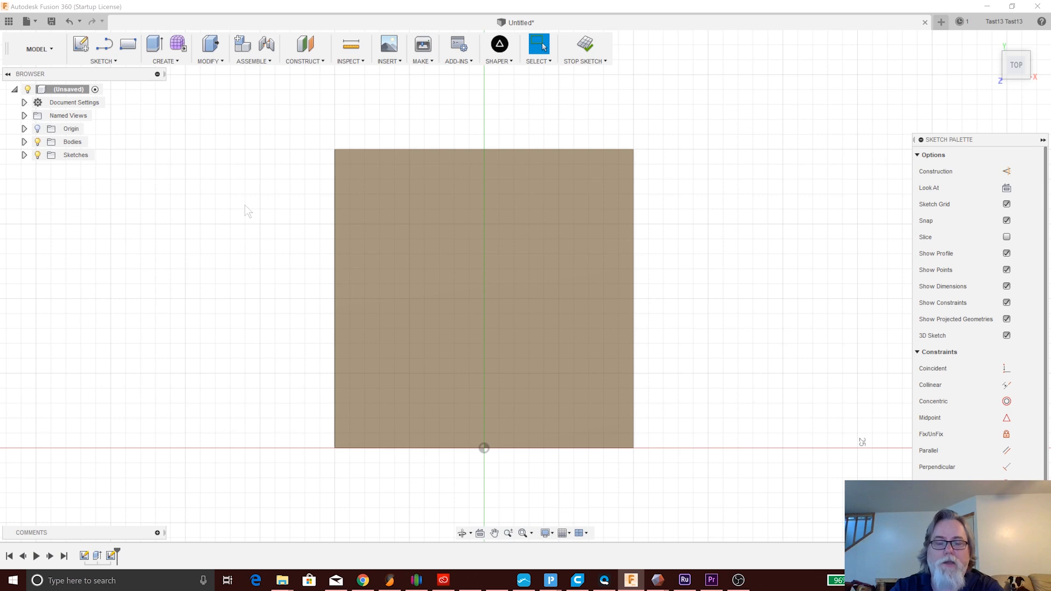
{"action": "key", "text": "o"}
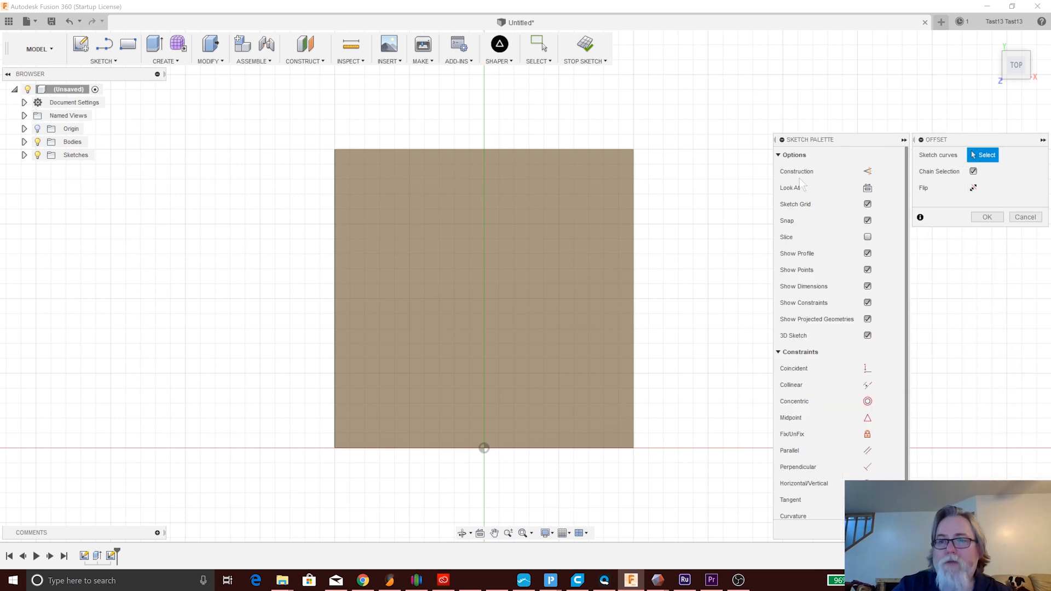
{"action": "left_click", "coordinate": [513, 149]}
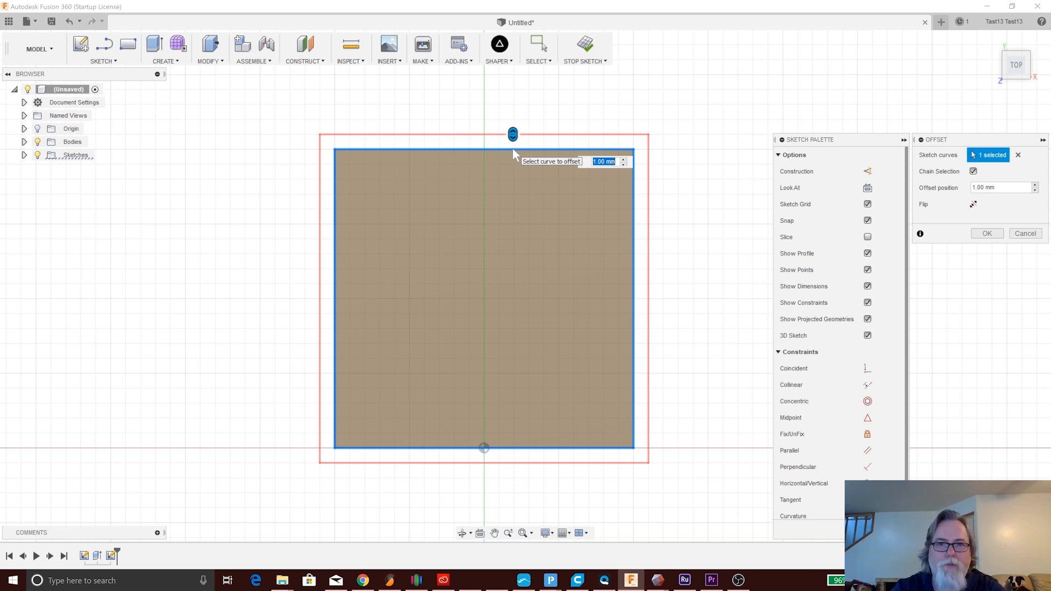
{"action": "type", "text": "3"}
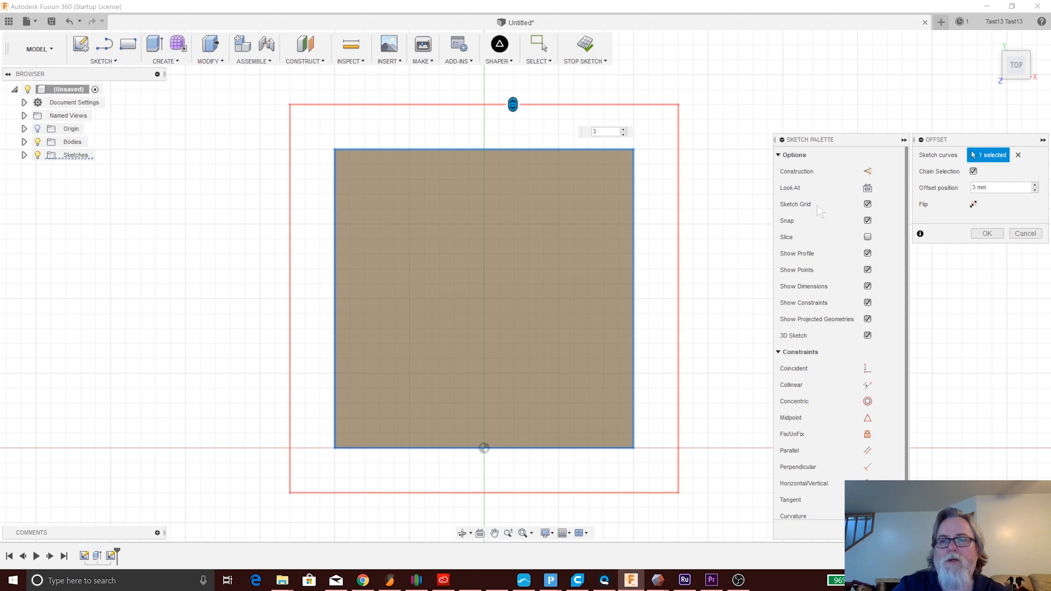
{"action": "left_click", "coordinate": [973, 204]}
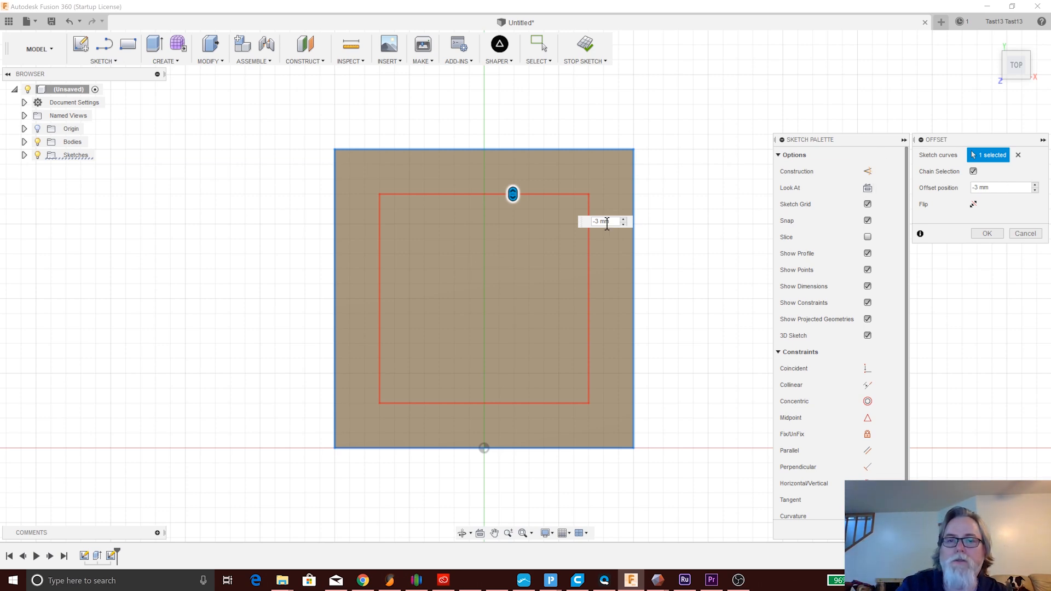
{"action": "left_click_drag", "start_coordinate": [595, 221], "coordinate": [613, 222]}
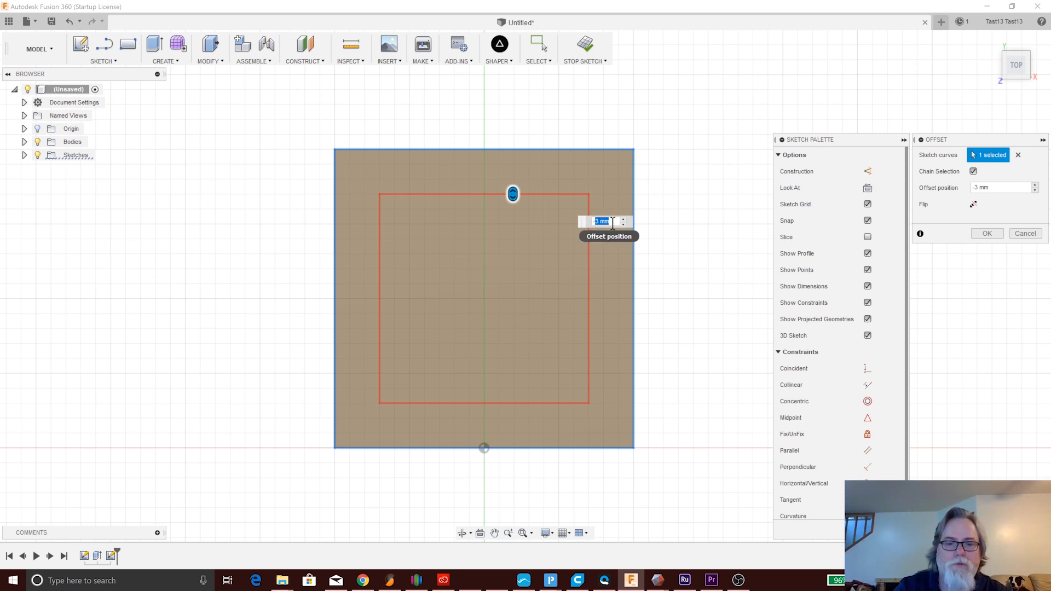
{"action": "type", "text": "-4"}
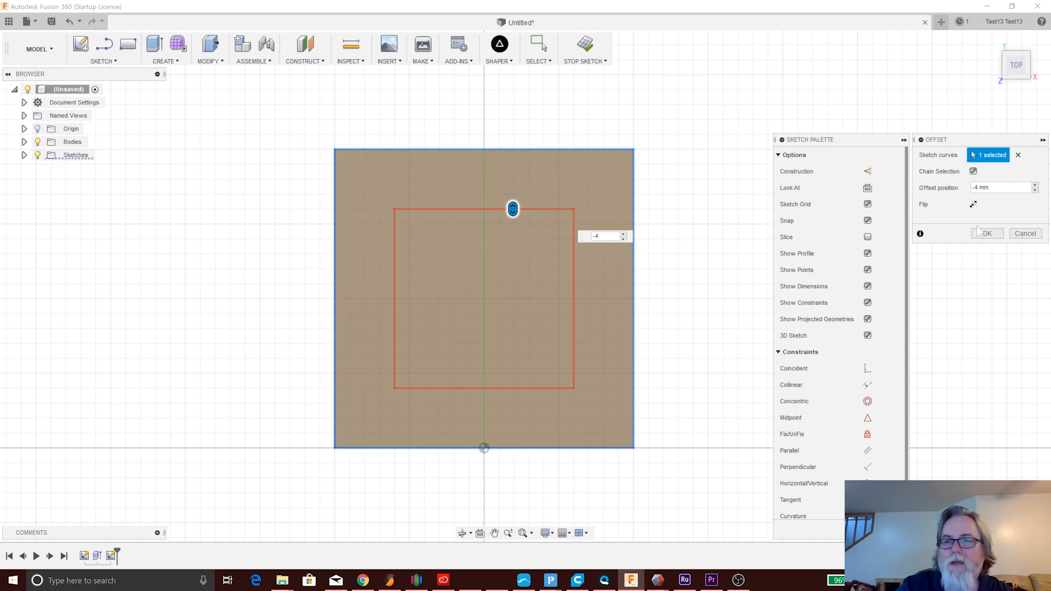
{"action": "left_click", "coordinate": [989, 234]}
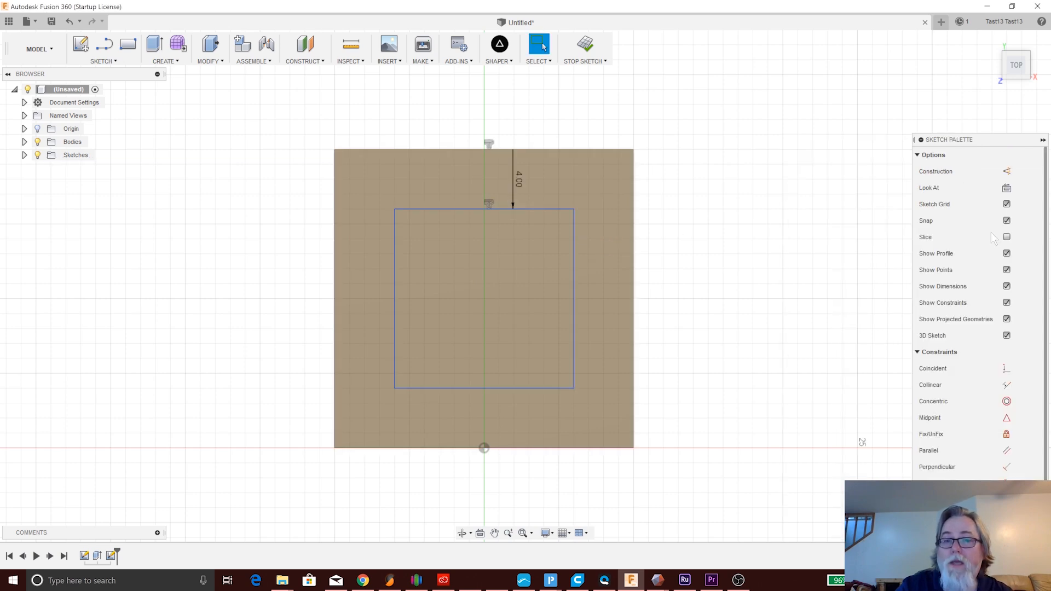
- Start an Extrude of the inner square profile down into the cube with a distance of -10 mm
{"action": "mouse_move", "coordinate": [725, 276]}
{"action": "middle_mouse_down", "text": "shift"}
{"action": "mouse_move", "coordinate": [727, 244]}
{"action": "mouse_move", "coordinate": [724, 267]}
{"action": "middle_mouse_up", "text": "shift"}
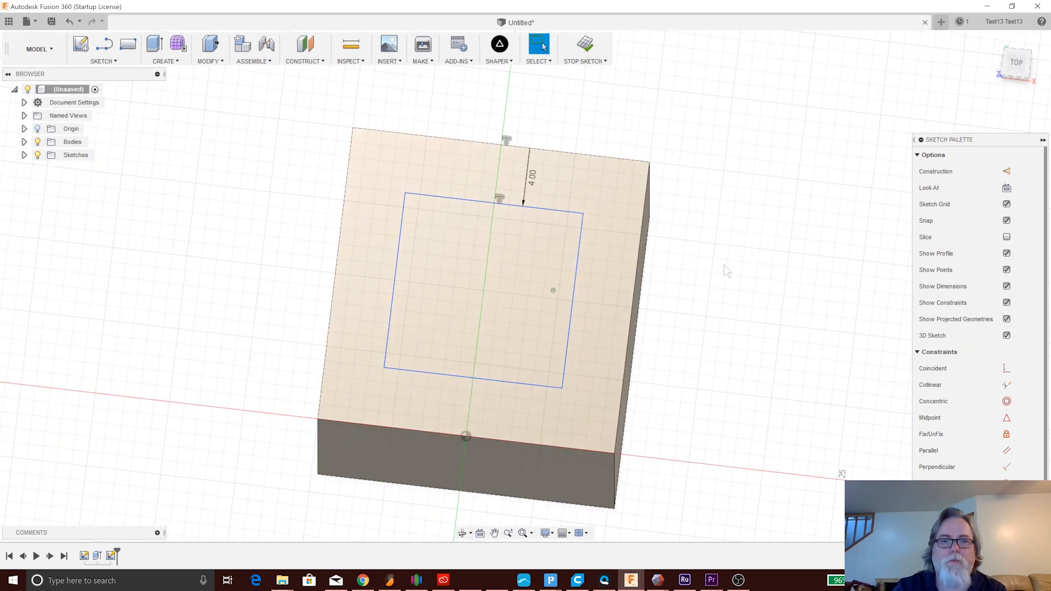
{"action": "key", "text": "e"}
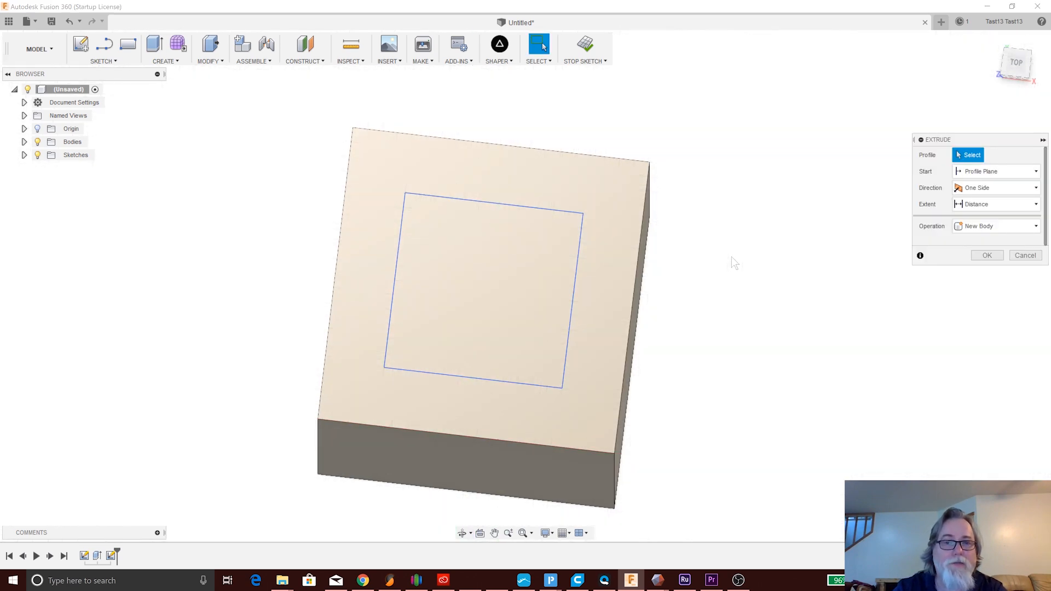
{"action": "left_click", "coordinate": [486, 274]}
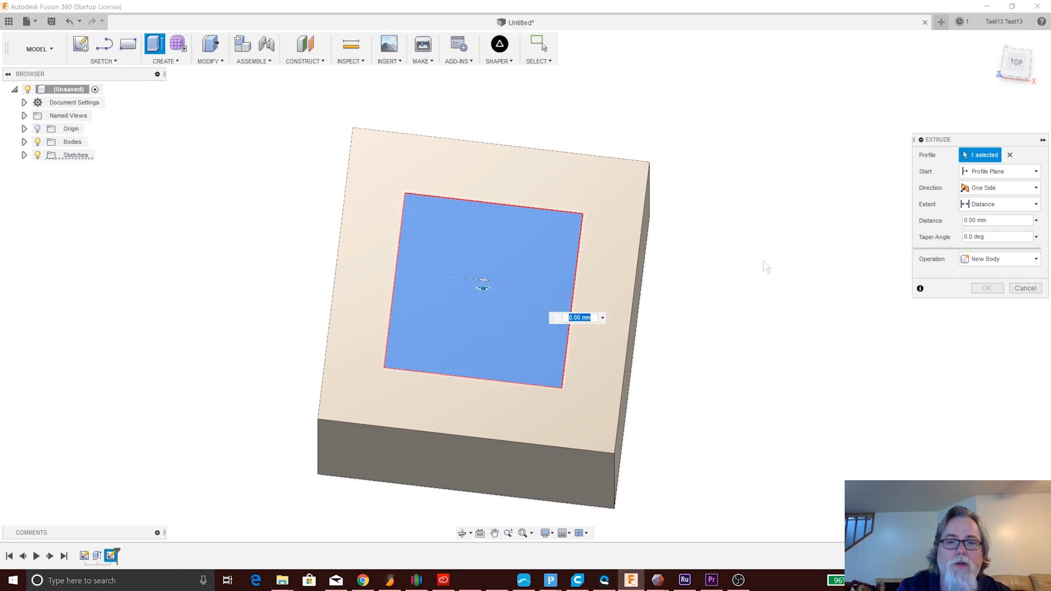
{"action": "middle_click_drag", "start_coordinate": [765, 311], "coordinate": [797, 228], "text": "shift"}
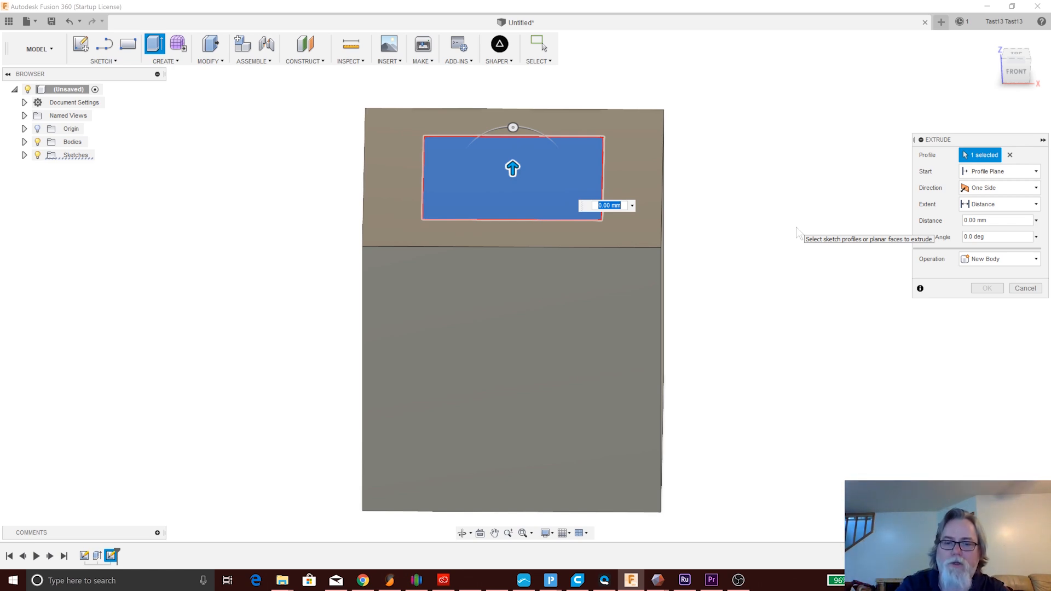
{"action": "key", "text": "BackSpace"}
{"action": "type", "text": "-10"}
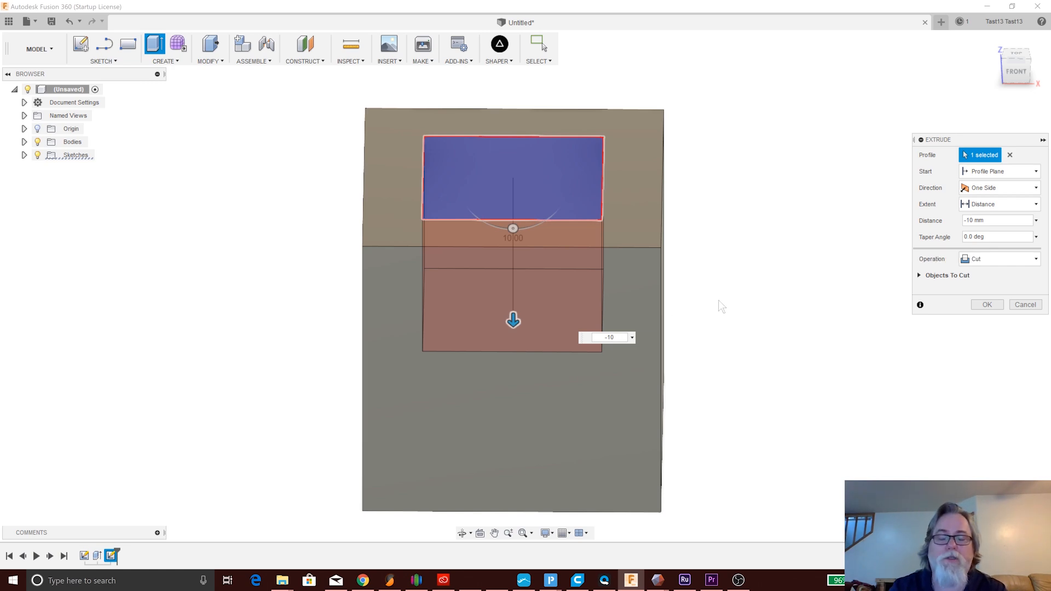
{"action": "middle_click_drag", "start_coordinate": [721, 296], "coordinate": [721, 275], "text": "shift"}
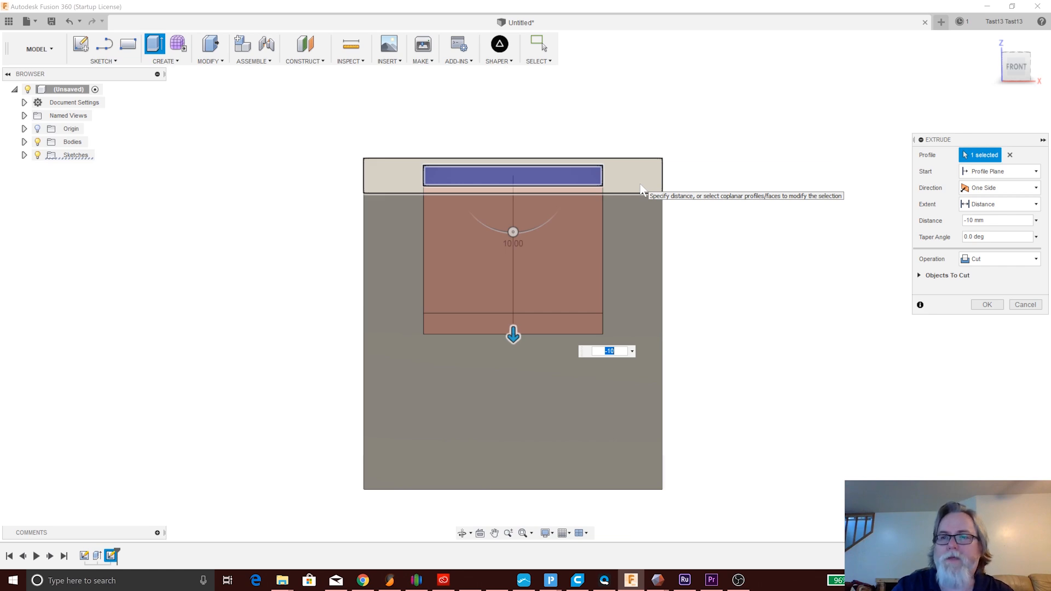
- Try the Symmetric direction and the New Body operation for the inner square's extrusion
{"action": "left_click", "coordinate": [1001, 189]}
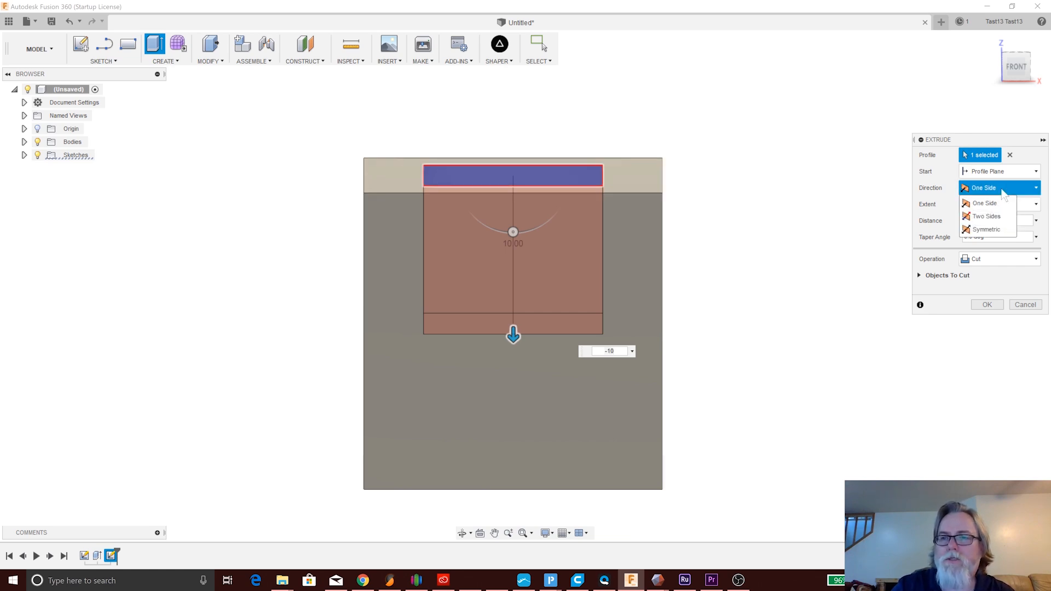
{"action": "left_click", "coordinate": [997, 233]}
{"action": "scroll", "coordinate": [809, 258], "scroll_direction": "down", "scroll_amount": 2}
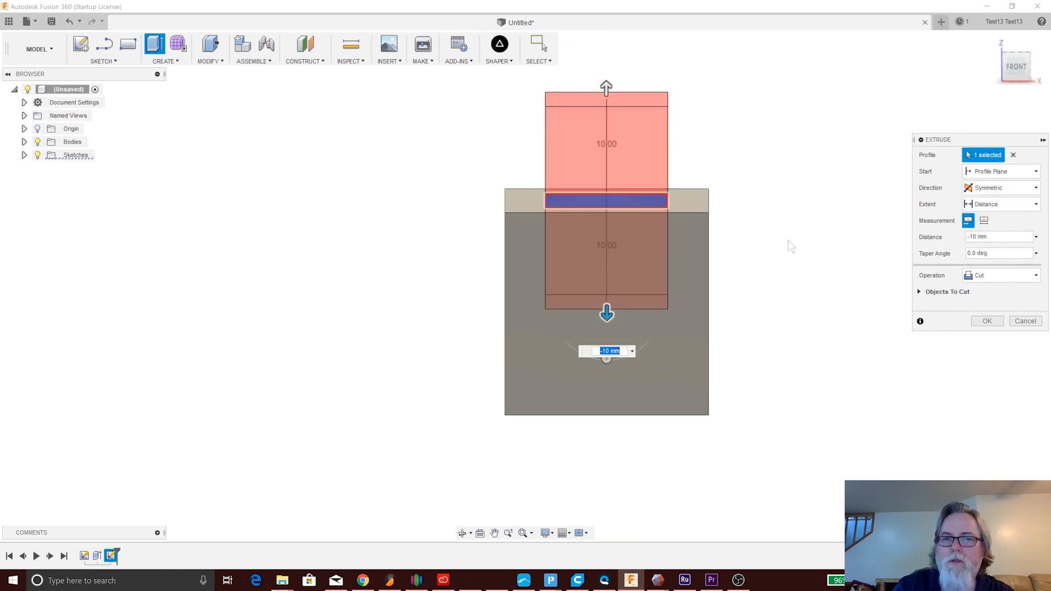
{"action": "left_click", "coordinate": [996, 275]}
{"action": "left_click", "coordinate": [1001, 330]}
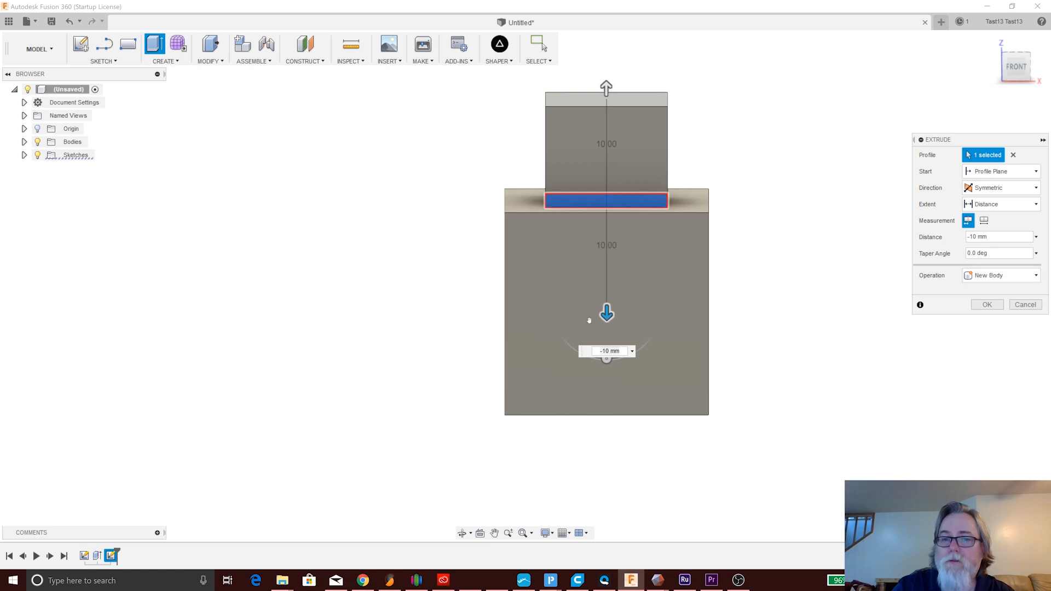
{"action": "left_click", "coordinate": [607, 360]}
{"action": "mouse_move", "coordinate": [609, 359]}
{"action": "left_mouse_down"}
{"action": "mouse_move", "coordinate": [630, 352]}
{"action": "mouse_move", "coordinate": [588, 351]}
{"action": "mouse_move", "coordinate": [605, 359]}
{"action": "left_mouse_up"}
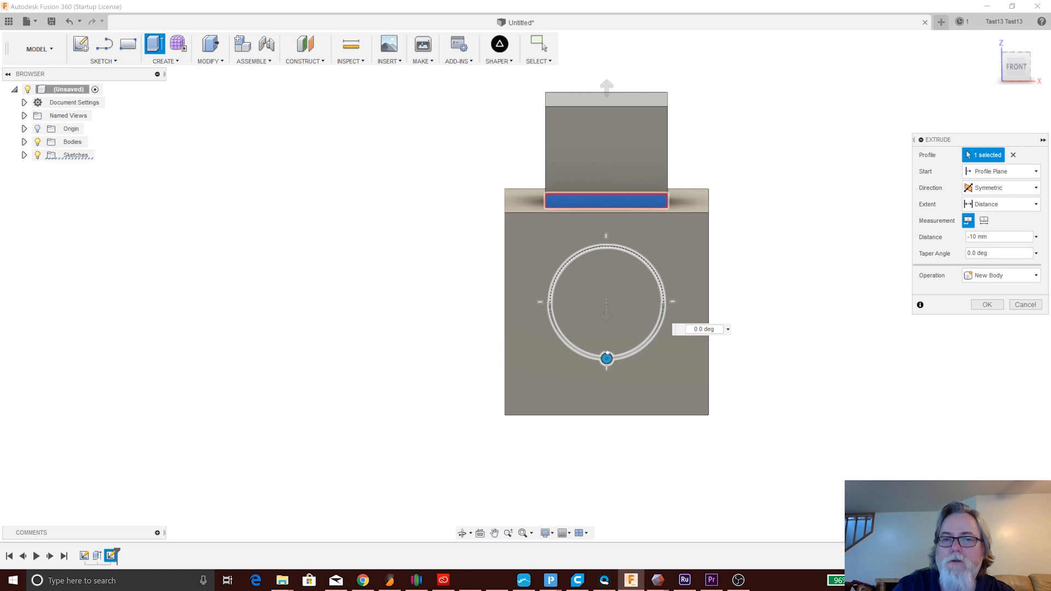
- Try the Two Sides direction with a side 2 distance of -6 mm, and return the extrusion to One Side
{"action": "left_click", "coordinate": [1019, 191]}
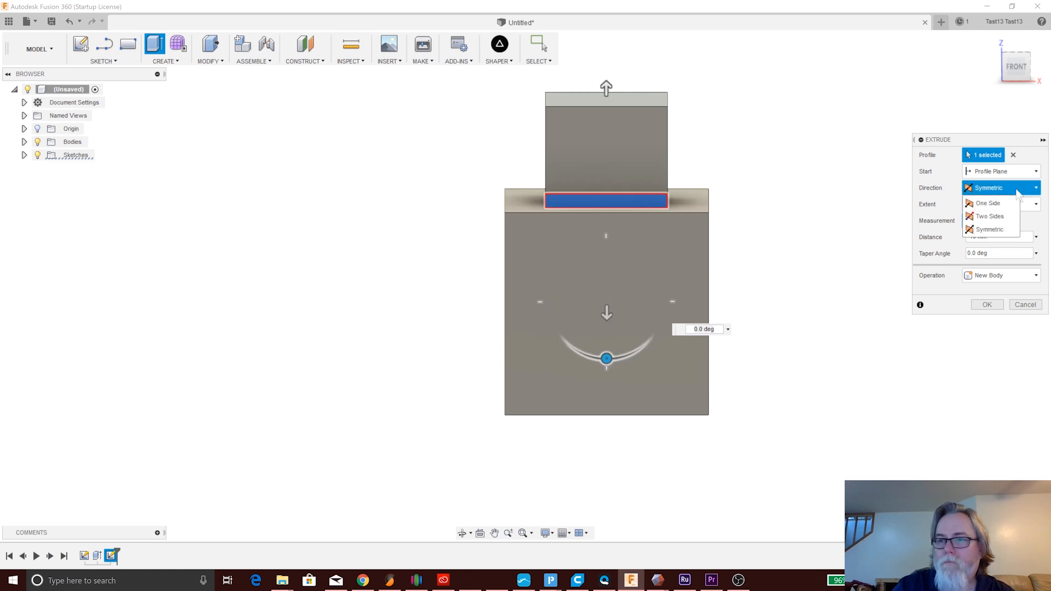
{"action": "left_click", "coordinate": [996, 223]}
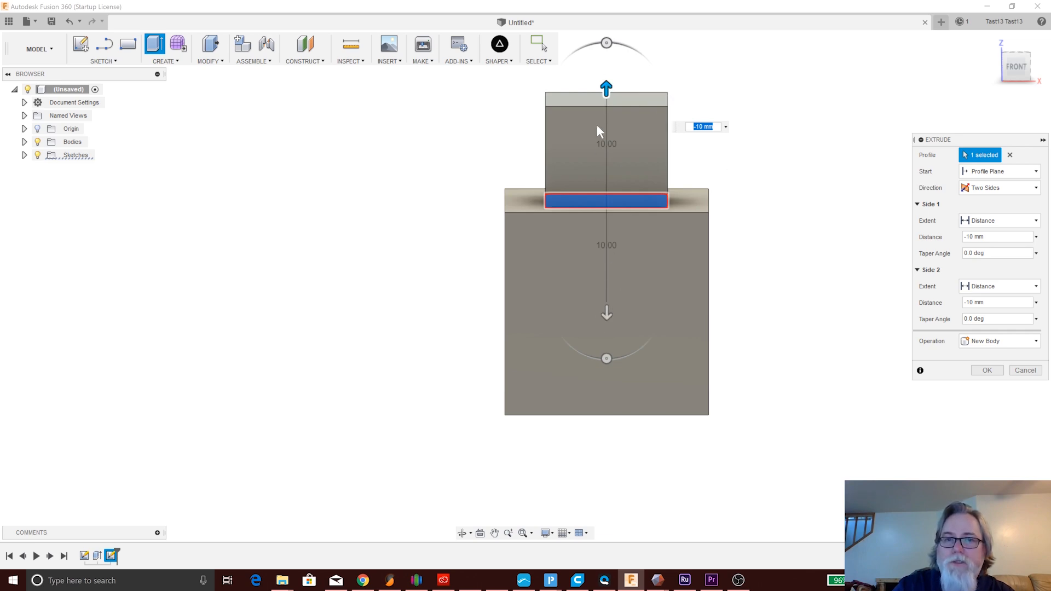
{"action": "left_click_drag", "start_coordinate": [606, 91], "coordinate": [606, 130]}
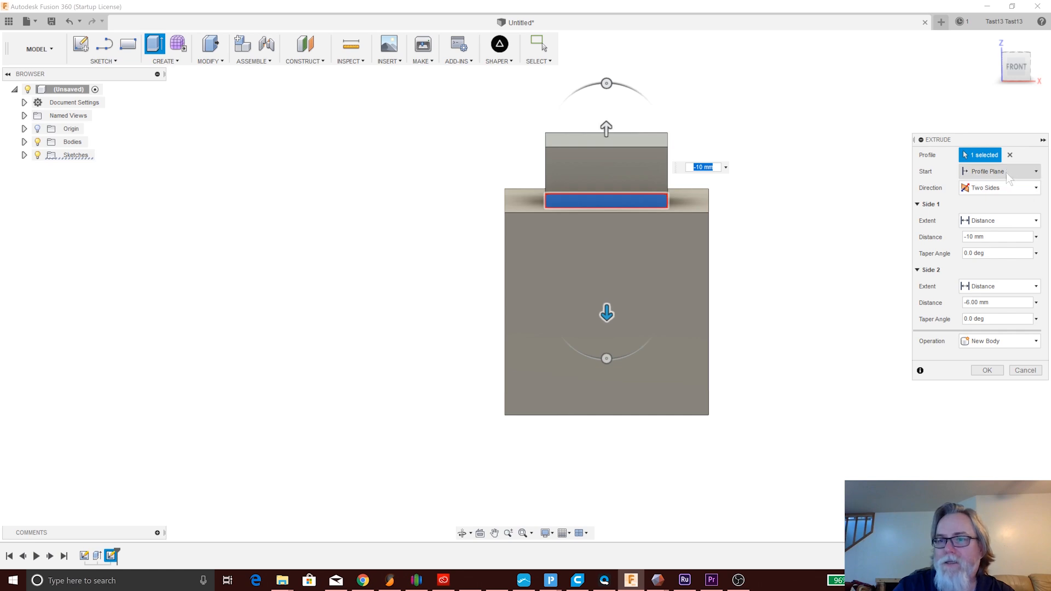
{"action": "left_click", "coordinate": [1002, 191]}
{"action": "left_click", "coordinate": [986, 203]}
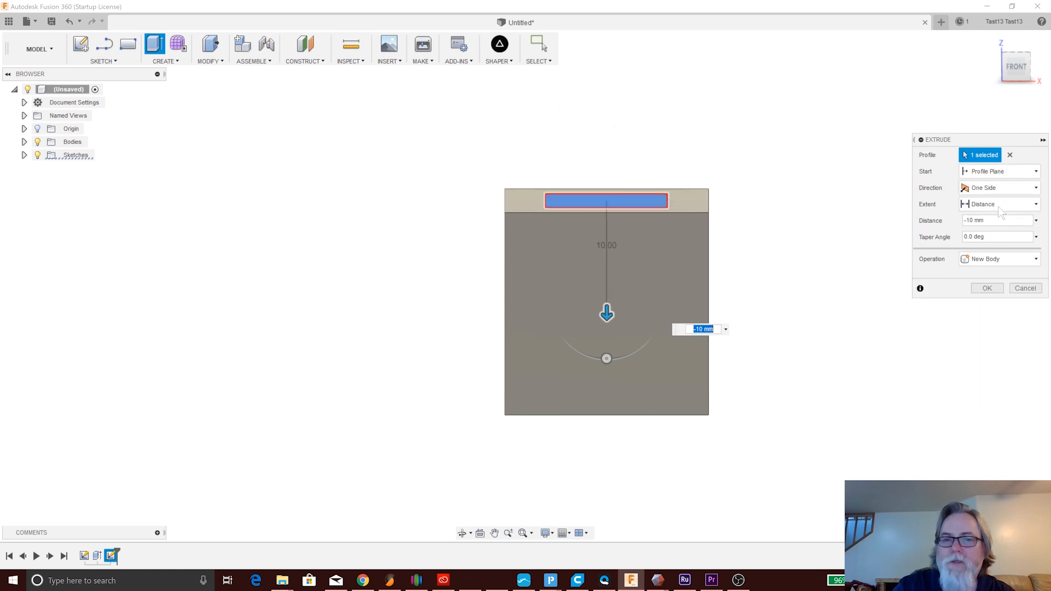
- Set the operation of the inner square's extrusion to Cut
{"action": "middle_click_drag", "start_coordinate": [794, 198], "coordinate": [840, 245], "text": "shift"}
{"action": "left_click", "coordinate": [991, 259]}
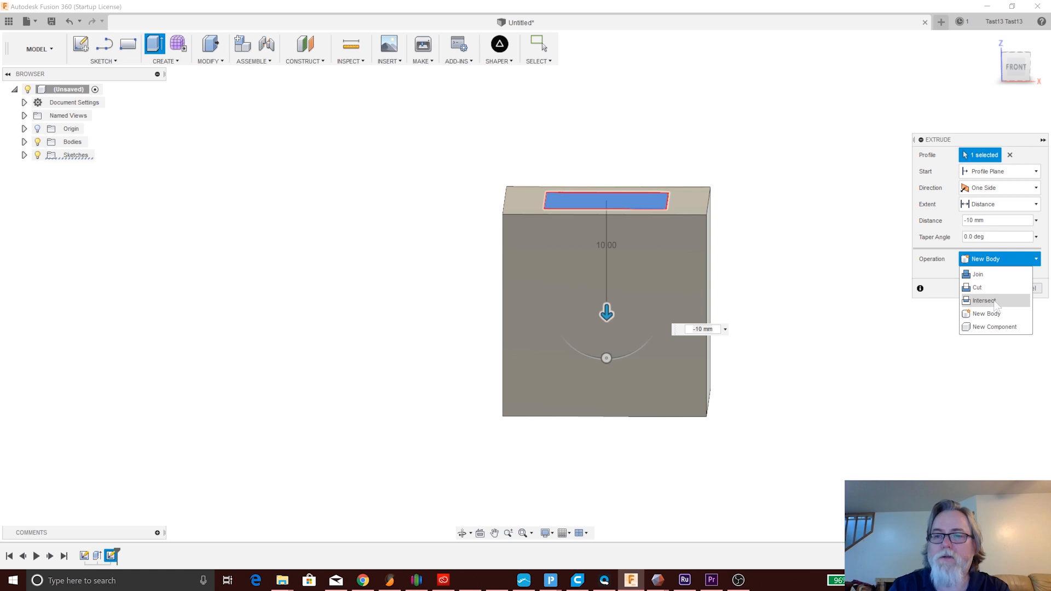
{"action": "left_click", "coordinate": [994, 286]}
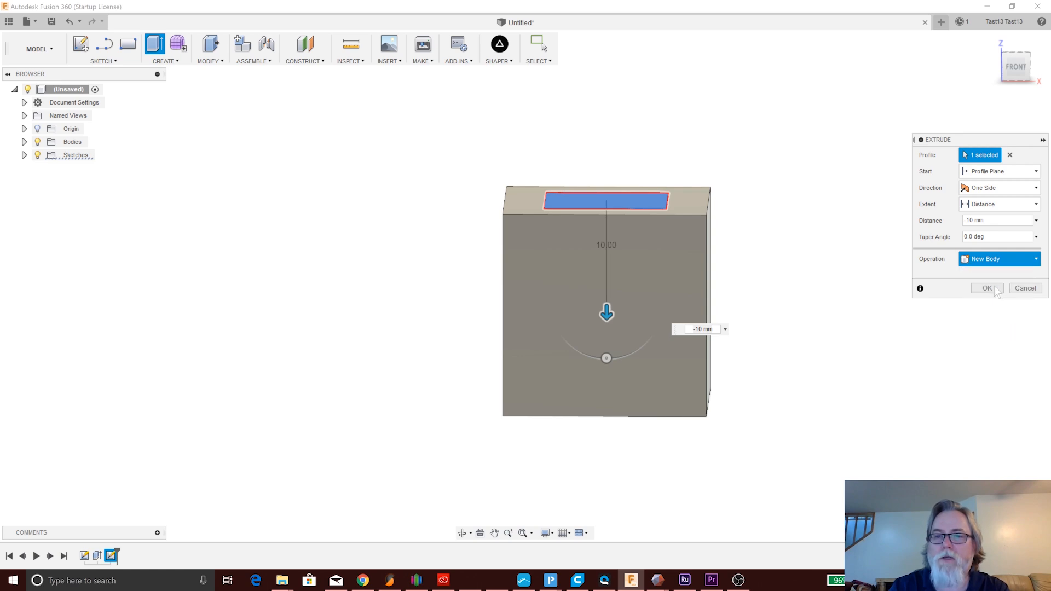
{"action": "mouse_move", "coordinate": [813, 220]}
{"action": "middle_mouse_down", "text": "shift"}
{"action": "mouse_move", "coordinate": [814, 292]}
{"action": "mouse_move", "coordinate": [800, 237]}
{"action": "middle_mouse_up", "text": "shift"}
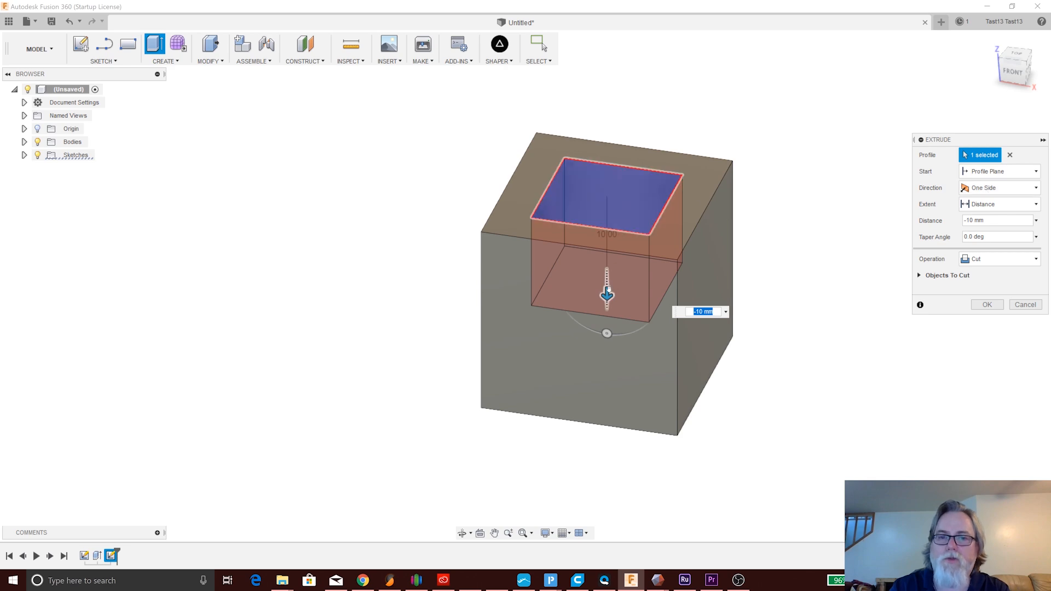
- Try the To Object extent with the cube's bottom face as the target, and return the extent to Distance
{"action": "left_click", "coordinate": [1018, 205]}
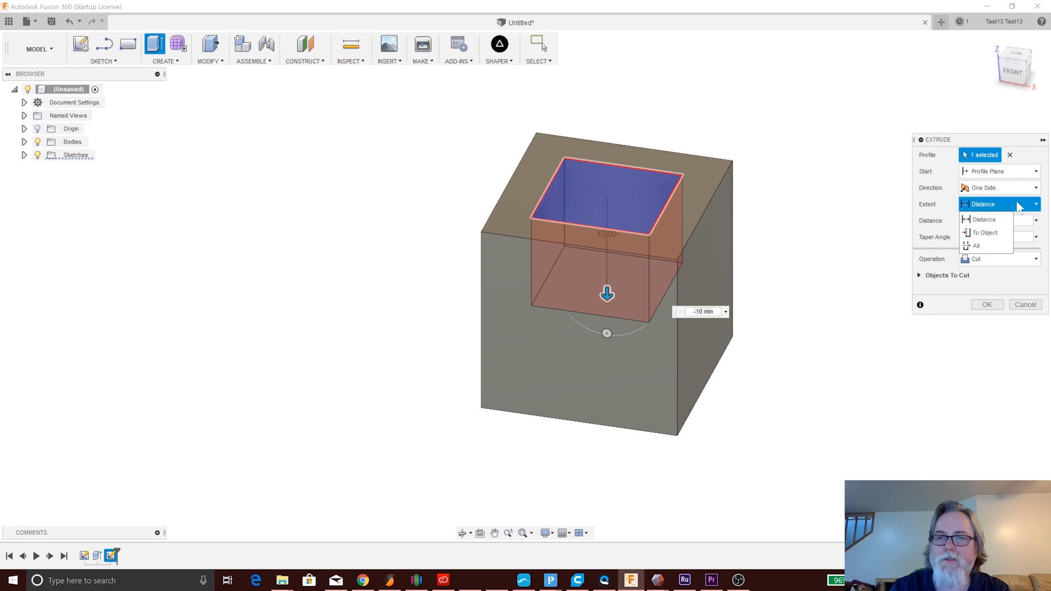
{"action": "left_click", "coordinate": [986, 233]}
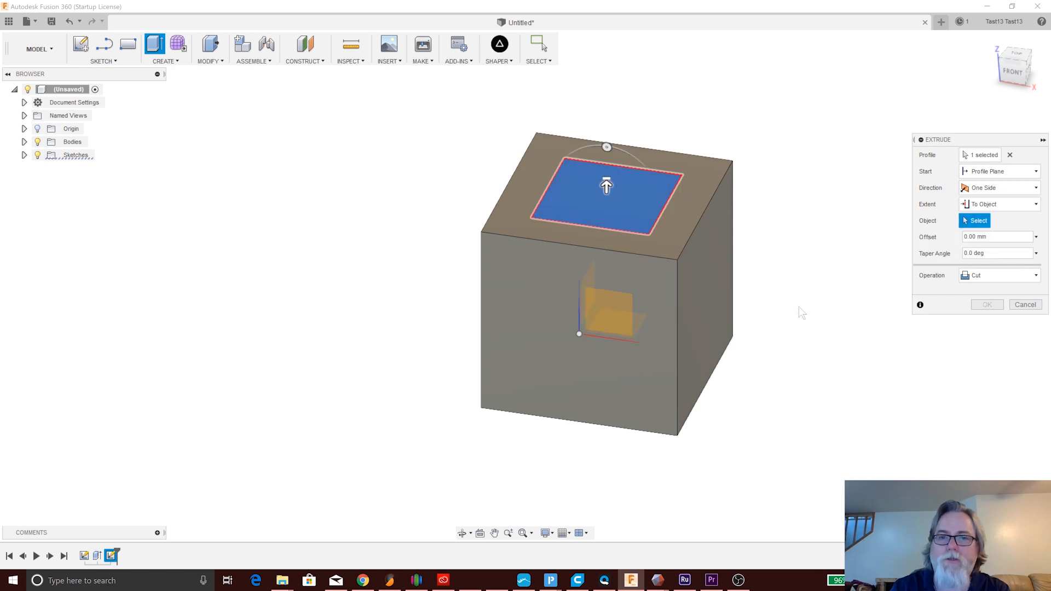
{"action": "middle_click_drag", "start_coordinate": [781, 331], "coordinate": [663, 392], "text": "shift"}
{"action": "left_click", "coordinate": [636, 381]}
{"action": "middle_click_drag", "start_coordinate": [821, 241], "coordinate": [825, 267], "text": "shift"}
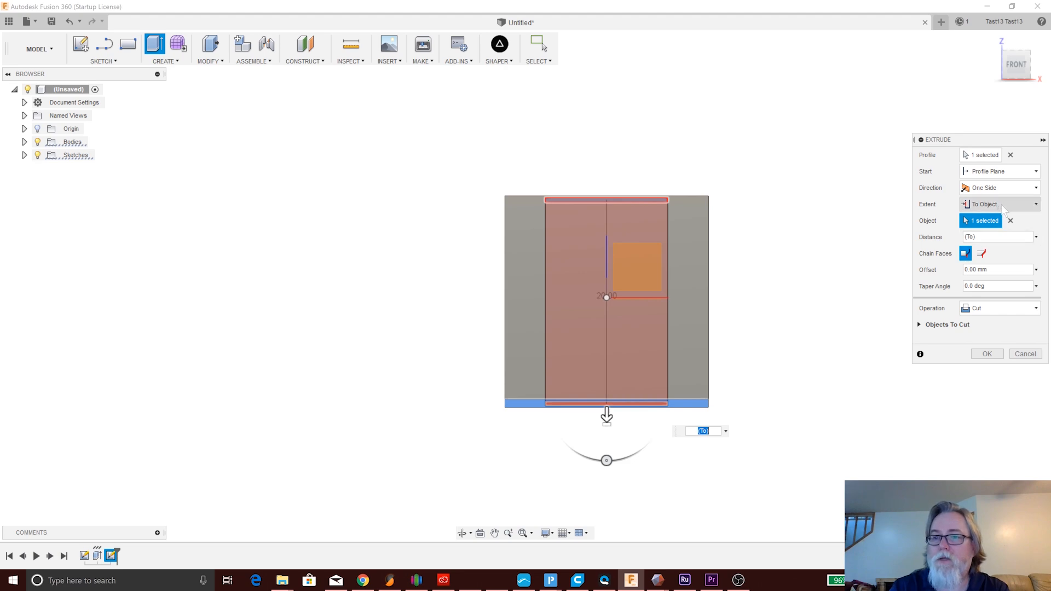
{"action": "left_click", "coordinate": [1003, 208]}
{"action": "left_click", "coordinate": [981, 219]}
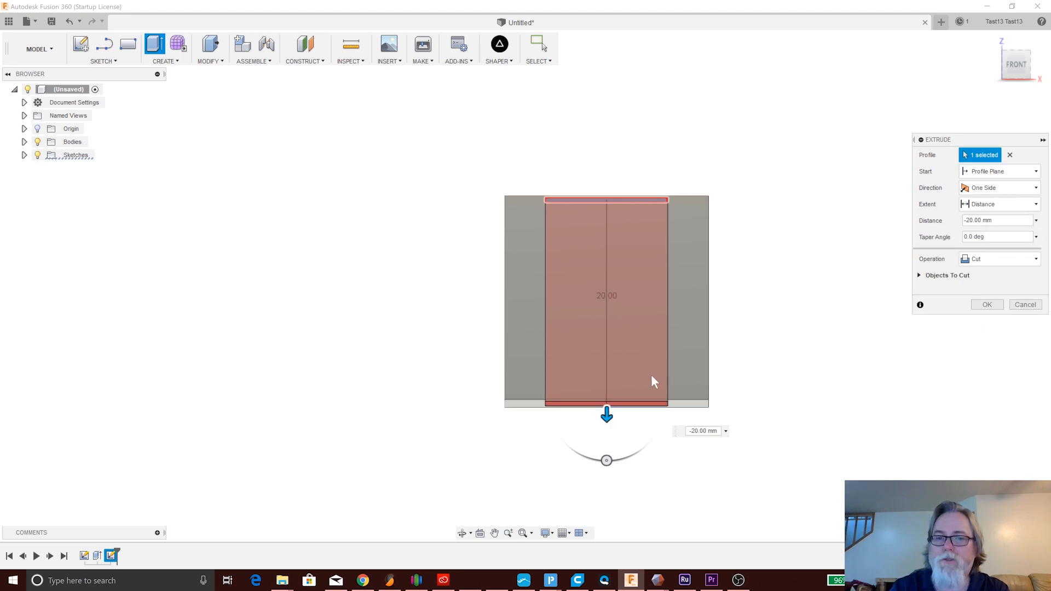
- Set the cut distance to -10 mm and finish the extrusion to create the square pocket in the cube's top face
{"action": "left_click_drag", "start_coordinate": [608, 411], "coordinate": [608, 313]}
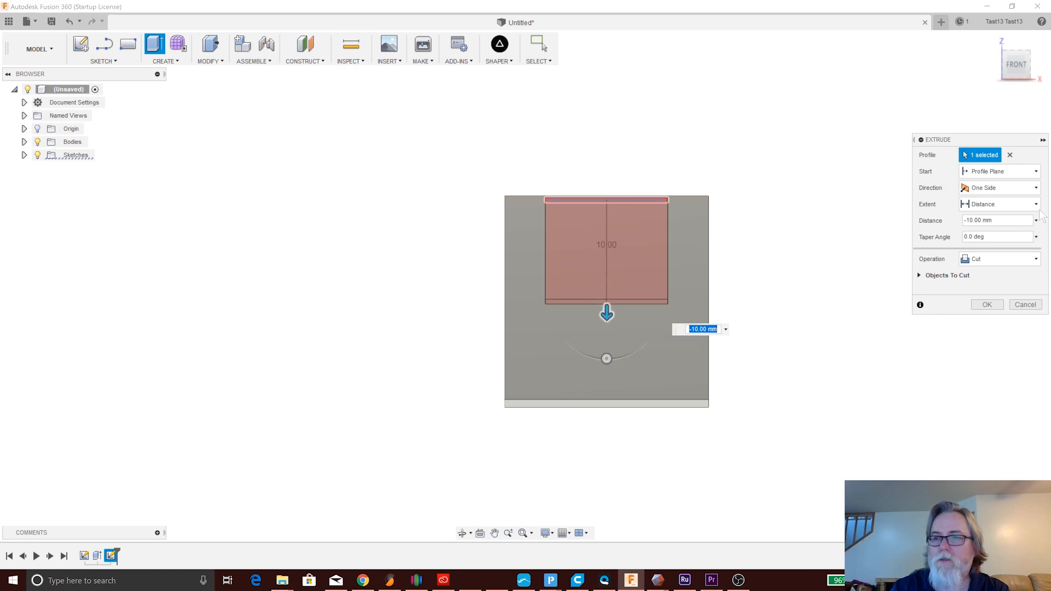
{"action": "left_click", "coordinate": [1007, 206]}
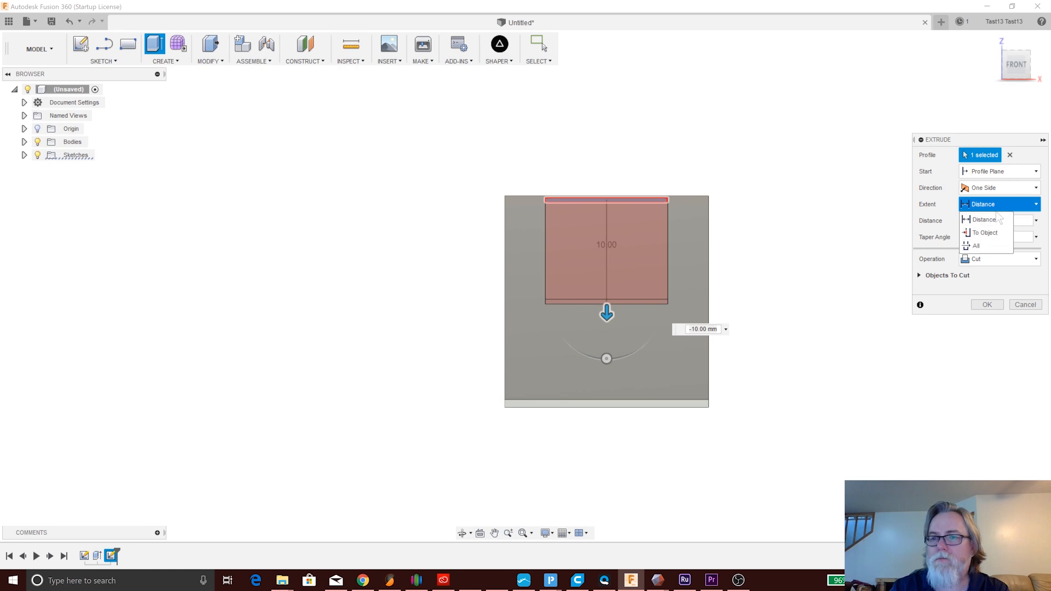
{"action": "left_click", "coordinate": [1006, 278]}
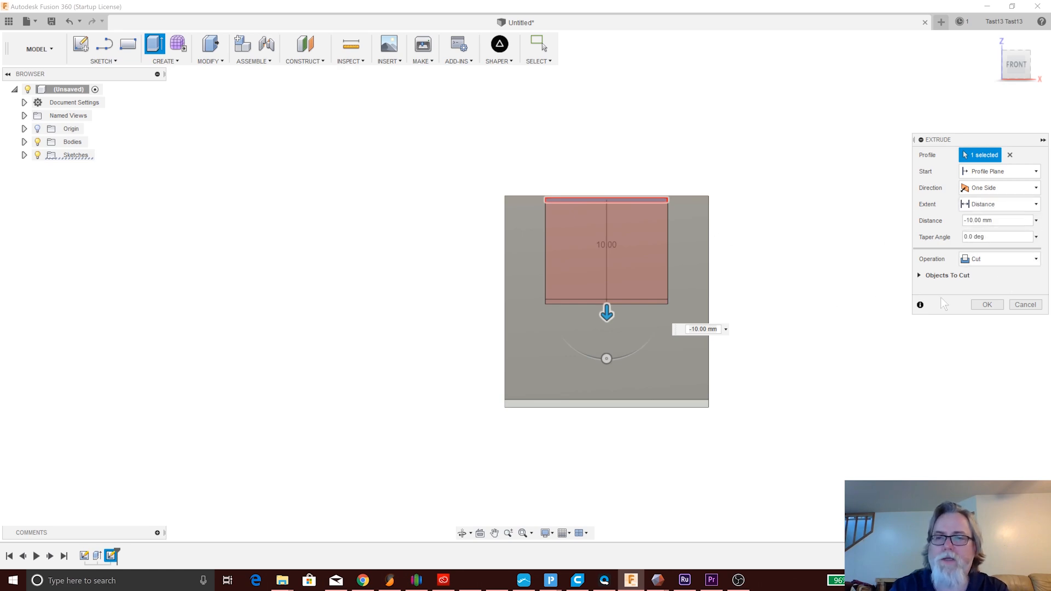
{"action": "left_click", "coordinate": [988, 304]}
- Examine the finished square pocket in the cube from above and from the front
{"action": "middle_click_drag", "start_coordinate": [847, 263], "coordinate": [845, 333], "text": "shift"}
{"action": "middle_click_drag", "start_coordinate": [776, 204], "coordinate": [739, 273]}
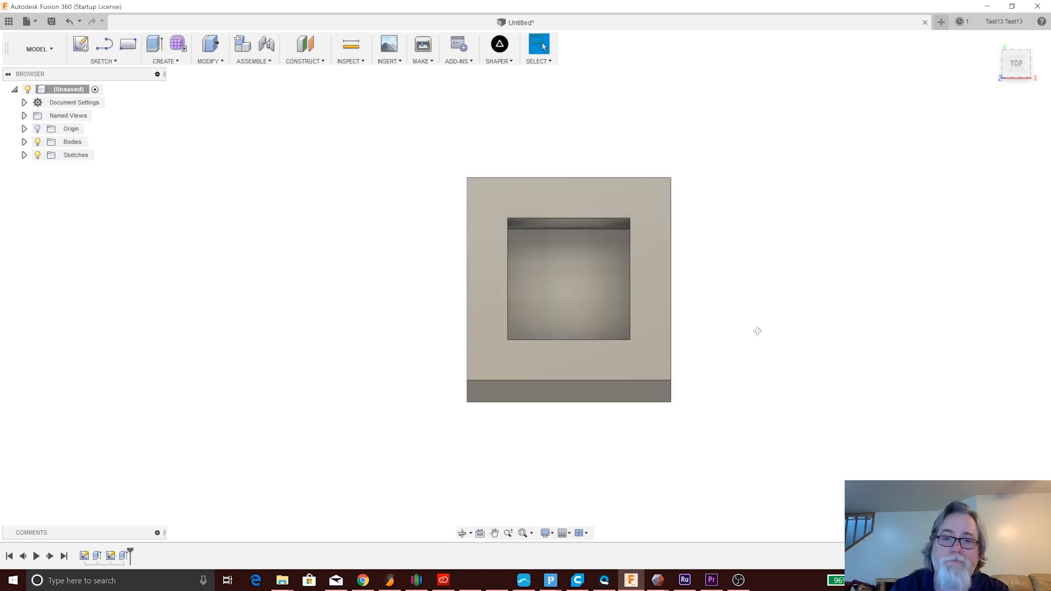
{"action": "middle_click_drag", "start_coordinate": [758, 334], "coordinate": [754, 305], "text": "shift"}
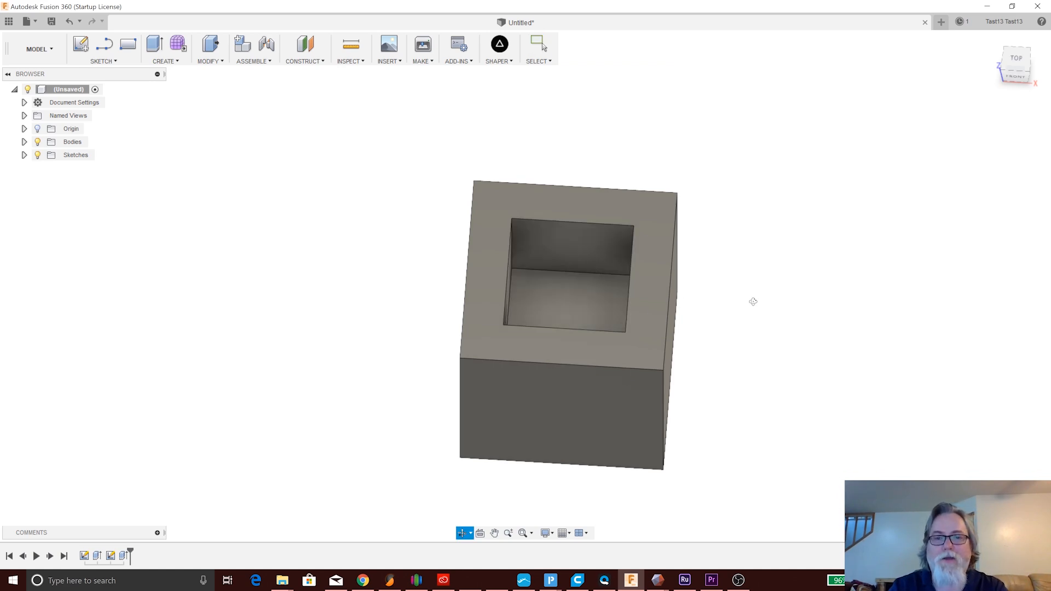
{"action": "middle_click_drag", "start_coordinate": [754, 301], "coordinate": [758, 275], "text": "shift"}
{"action": "middle_click_drag", "start_coordinate": [599, 300], "coordinate": [597, 203]}
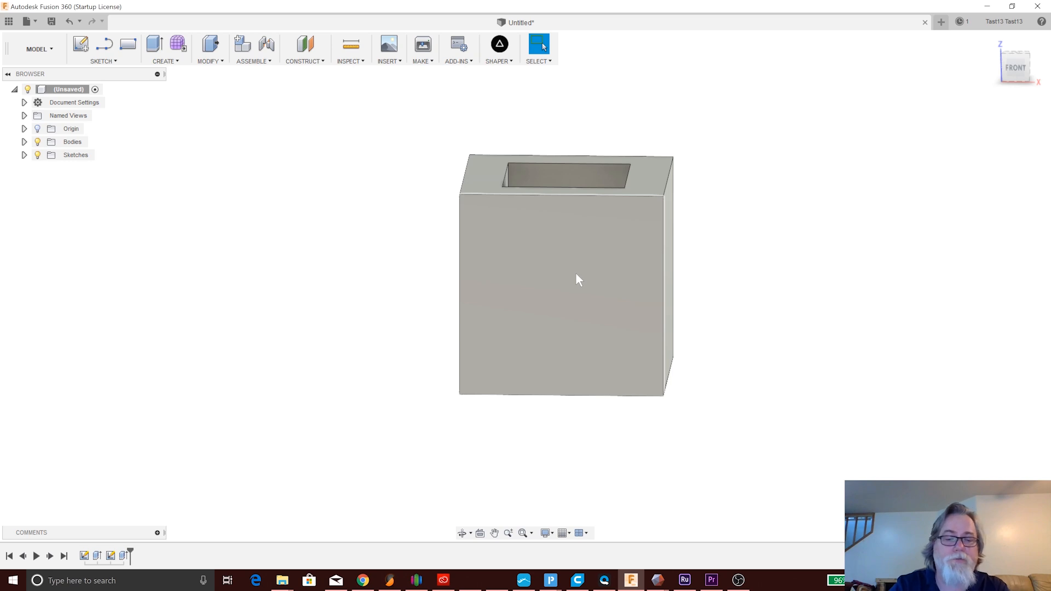
{"action": "middle_click_drag", "start_coordinate": [737, 238], "coordinate": [744, 303], "text": "shift"}
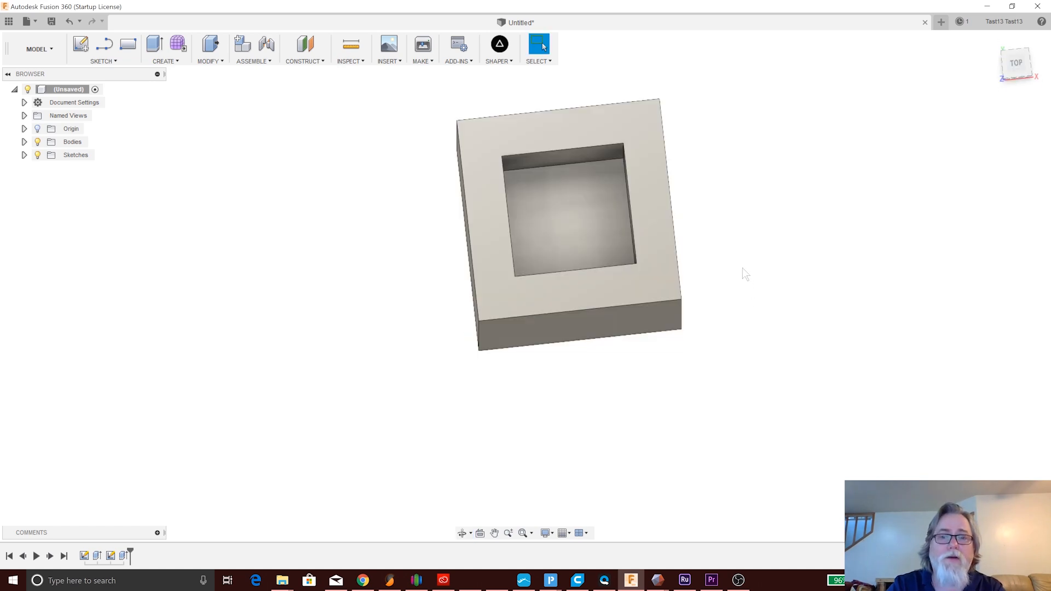
{"action": "mouse_move", "coordinate": [739, 258]}
{"action": "middle_mouse_down", "text": "shift"}
{"action": "mouse_move", "coordinate": [744, 279]}
{"action": "mouse_move", "coordinate": [741, 237]}
{"action": "middle_mouse_up", "text": "shift"}
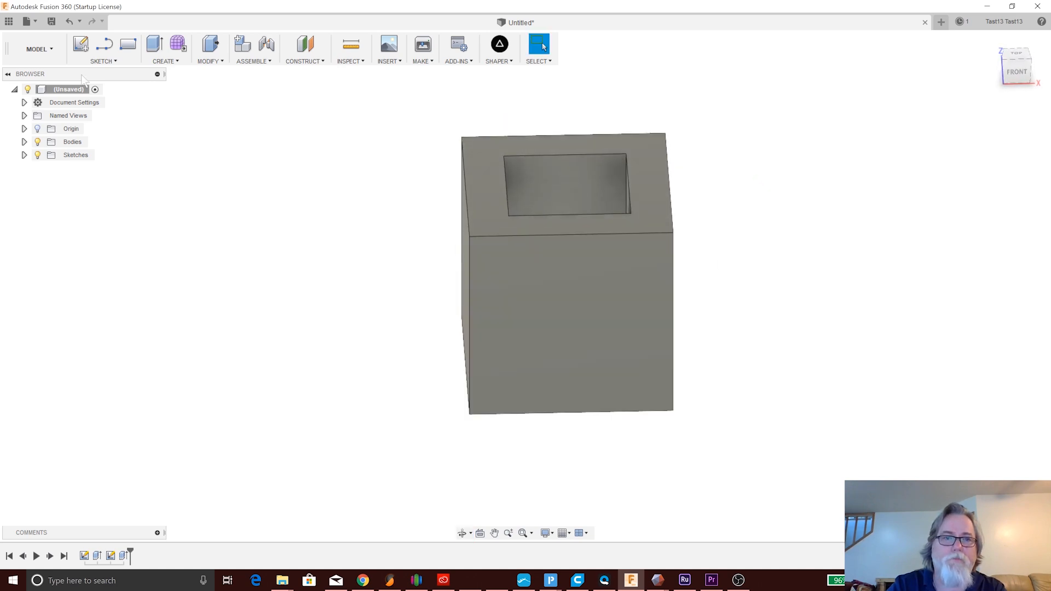
- Make the origin, Sketch1 and Sketch2 visible, hiding the bodies temporarily to view the origin and Sketch1 alone
{"action": "left_click", "coordinate": [37, 142]}
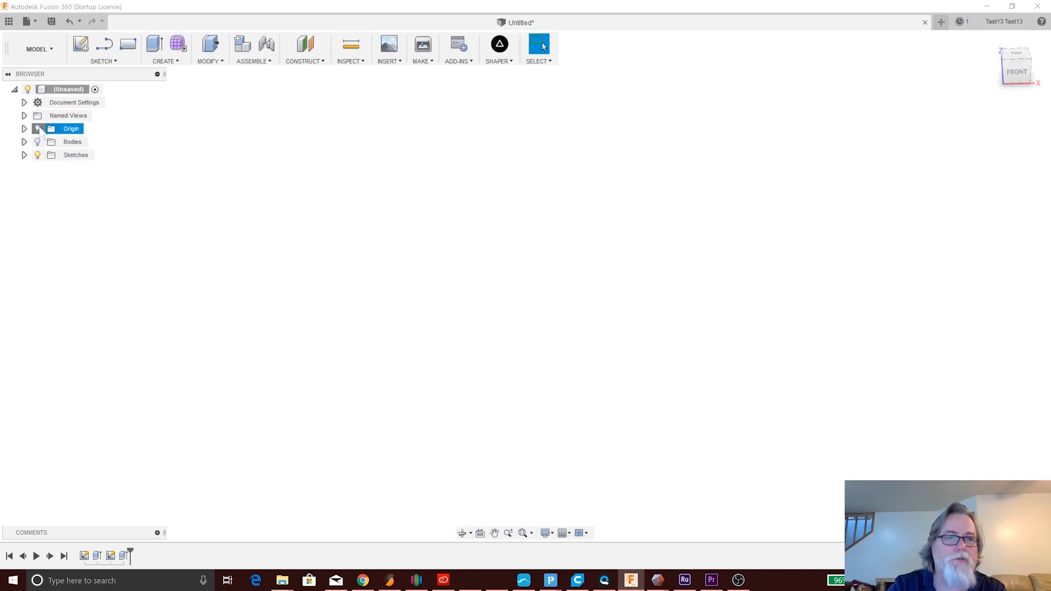
{"action": "left_click", "coordinate": [37, 128]}
{"action": "left_click", "coordinate": [24, 155]}
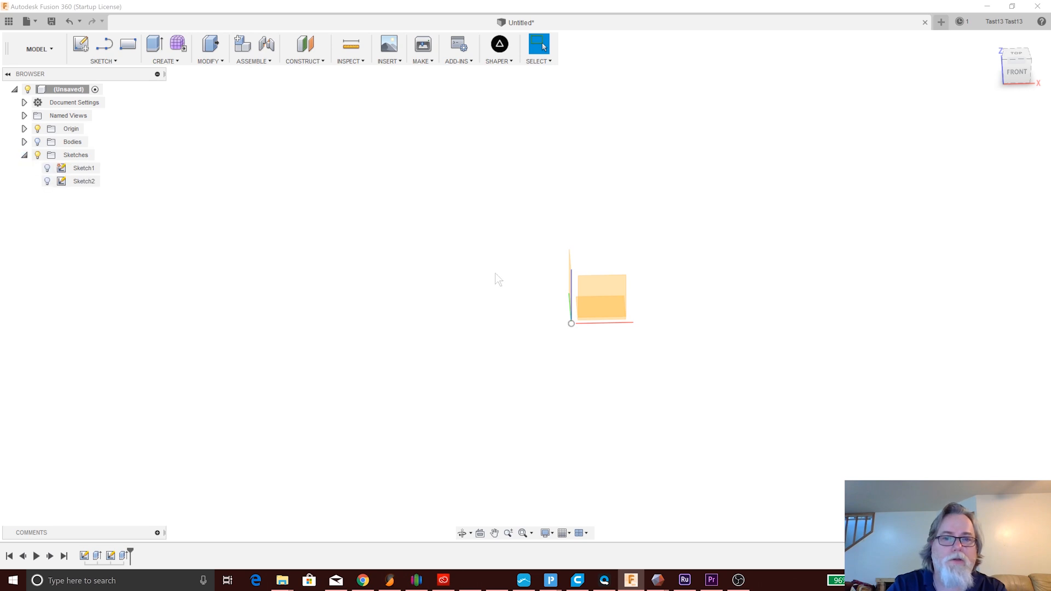
{"action": "middle_click_drag", "start_coordinate": [683, 319], "coordinate": [641, 286]}
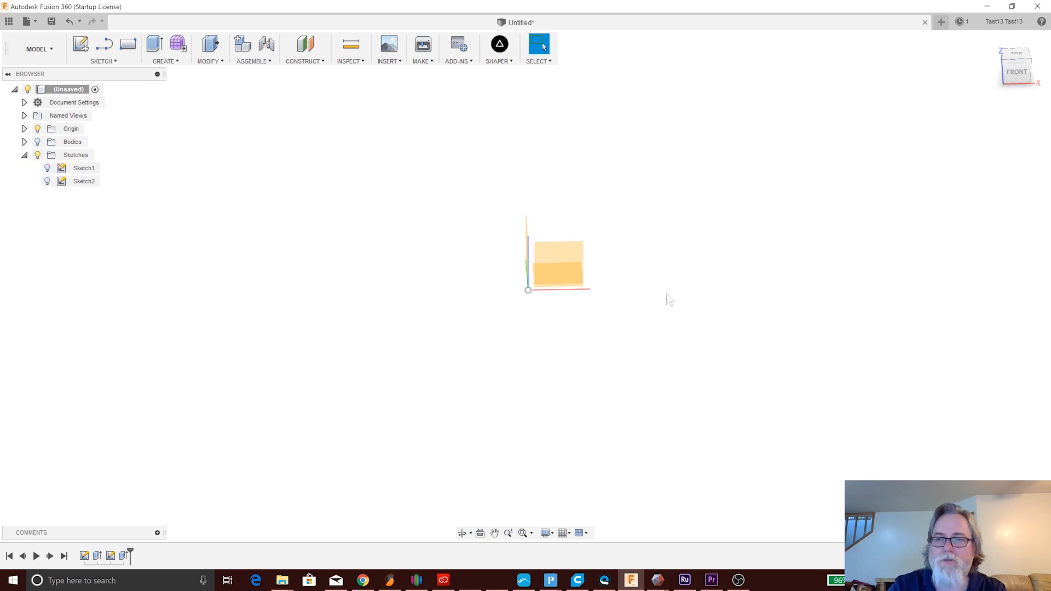
{"action": "left_click", "coordinate": [47, 168]}
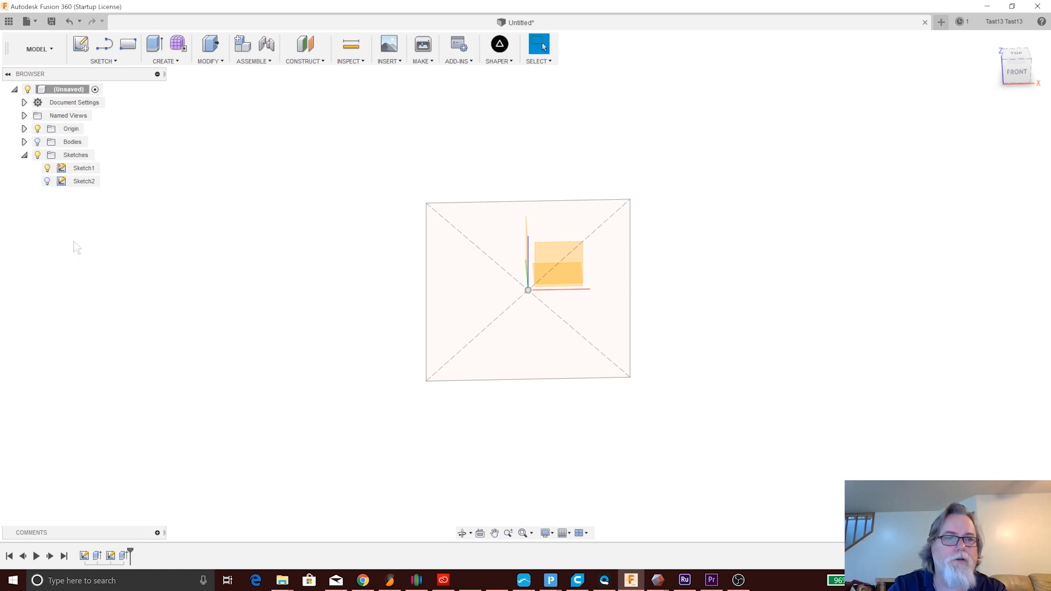
{"action": "left_click", "coordinate": [37, 142]}
{"action": "left_click", "coordinate": [47, 181]}
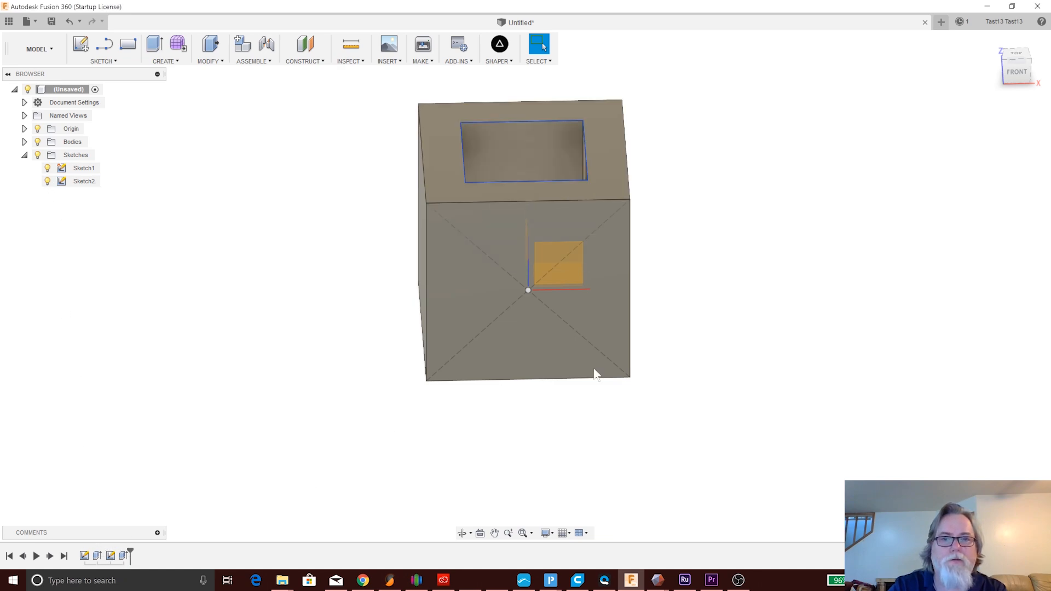
- Roll the timeline back to just after the first extrusion, and step it forward past Sketch2 to the final cut
{"action": "left_click_drag", "start_coordinate": [130, 552], "coordinate": [102, 548]}
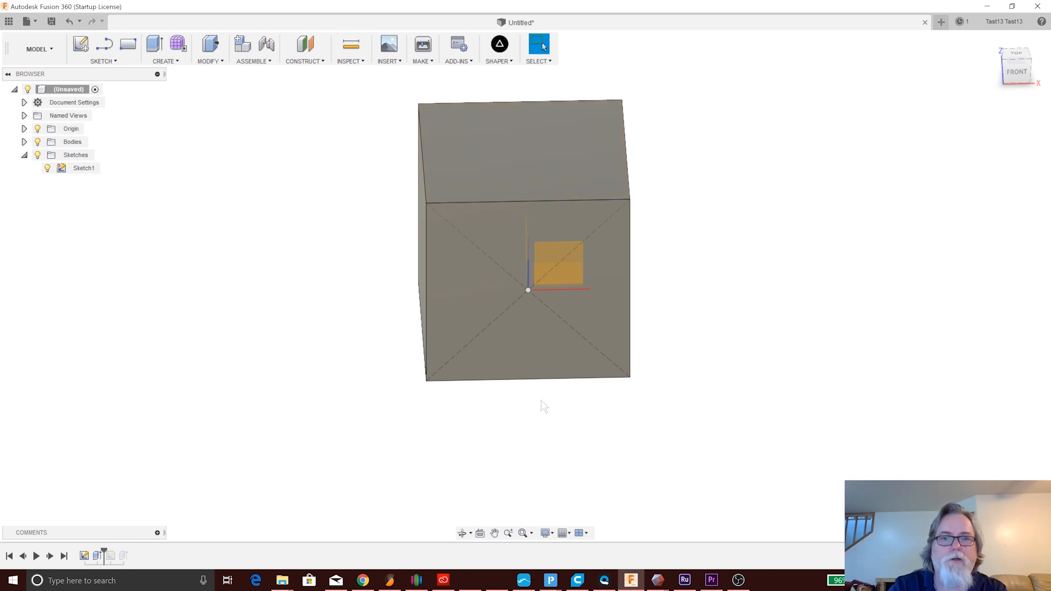
{"action": "mouse_move", "coordinate": [662, 310]}
{"action": "middle_mouse_down", "text": "shift"}
{"action": "mouse_move", "coordinate": [627, 376]}
{"action": "mouse_move", "coordinate": [642, 296]}
{"action": "mouse_move", "coordinate": [693, 267]}
{"action": "middle_mouse_up", "text": "shift"}
{"action": "right_click", "coordinate": [693, 268]}
{"action": "left_click", "coordinate": [696, 324]}
{"action": "middle_click_drag", "start_coordinate": [697, 252], "coordinate": [671, 268], "text": "shift"}
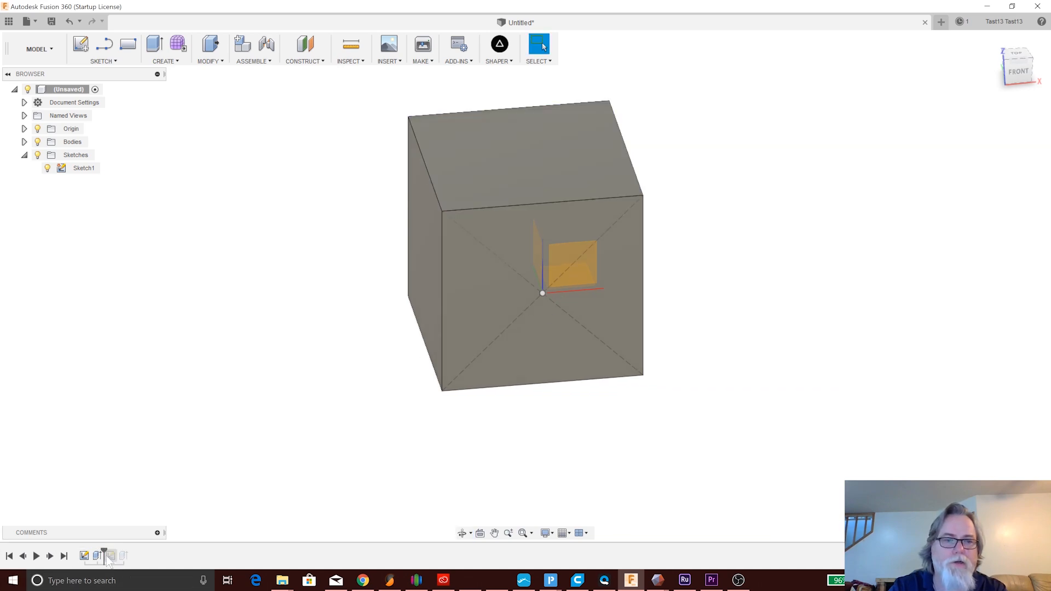
{"action": "left_click_drag", "start_coordinate": [104, 554], "coordinate": [116, 554]}
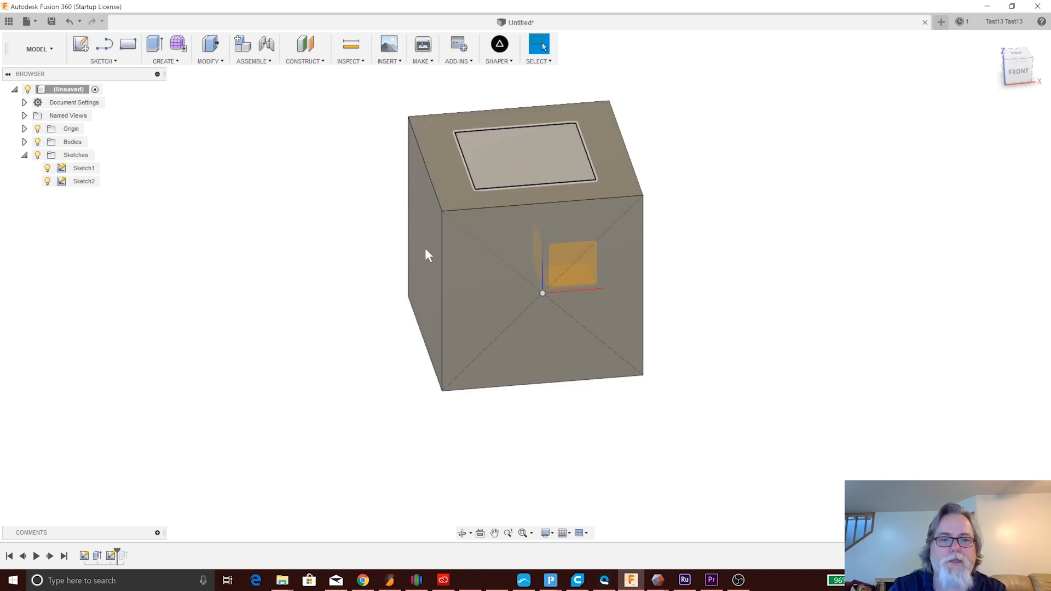
{"action": "left_click_drag", "start_coordinate": [117, 555], "coordinate": [130, 554]}
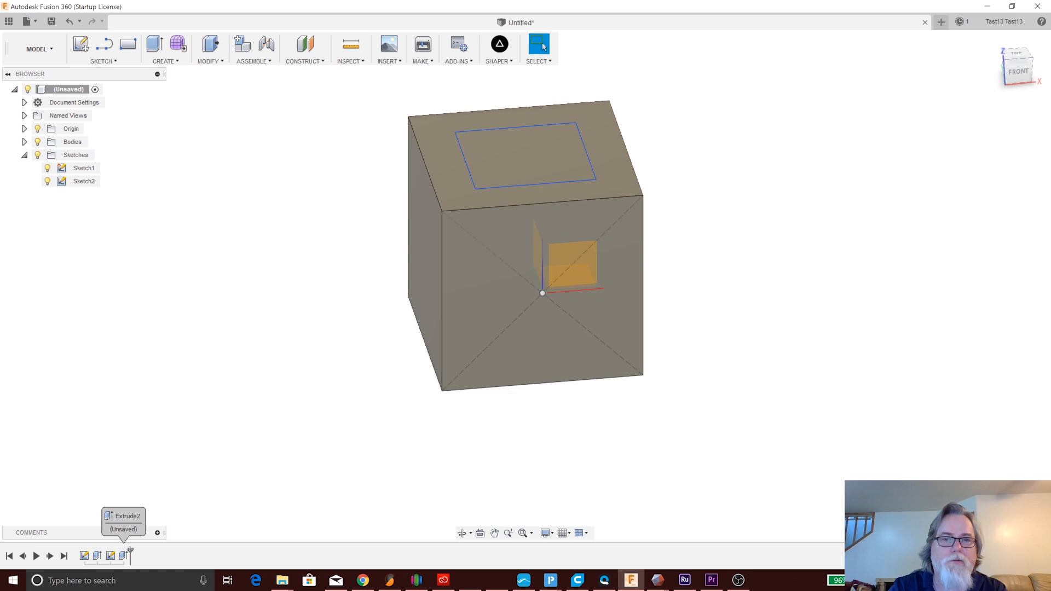
{"action": "middle_click_drag", "start_coordinate": [794, 282], "coordinate": [721, 268], "text": "shift"}
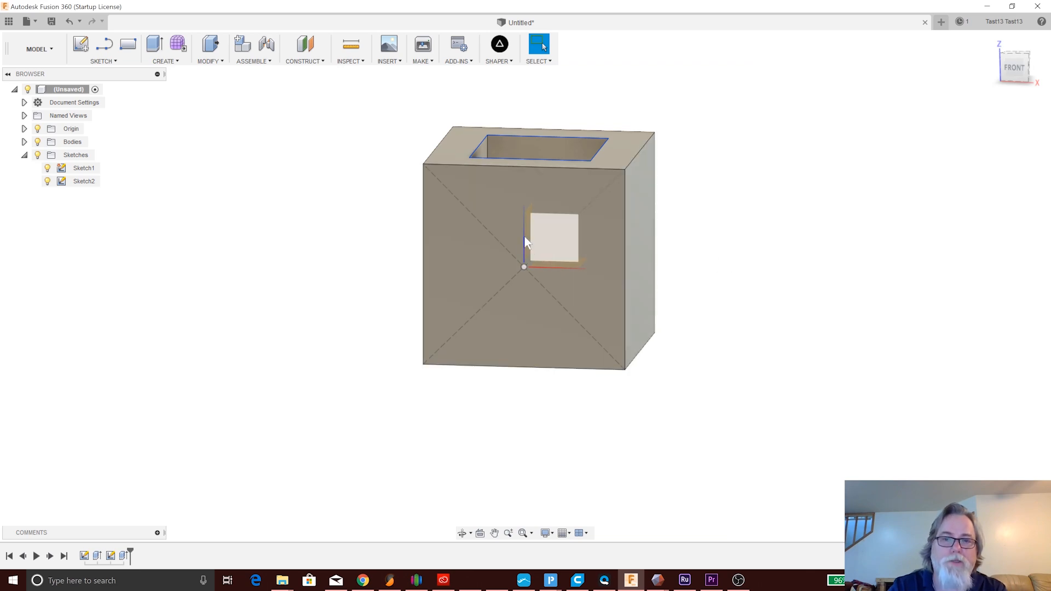
{"action": "middle_click_drag", "start_coordinate": [774, 276], "coordinate": [779, 345], "text": "shift"}
{"action": "scroll", "coordinate": [752, 327], "scroll_direction": "up", "scroll_amount": 1}
{"action": "mouse_move", "coordinate": [773, 268]}
{"action": "middle_mouse_down"}
{"action": "mouse_move", "coordinate": [773, 328]}
{"action": "mouse_move", "coordinate": [751, 310]}
{"action": "mouse_move", "coordinate": [755, 265]}
{"action": "middle_mouse_up"}
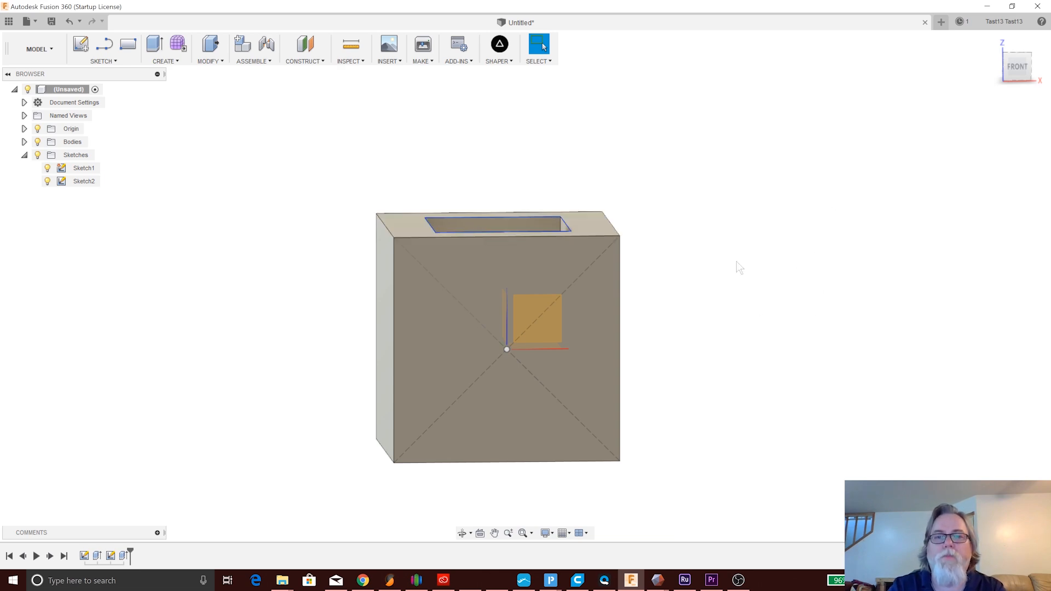
{"action": "middle_click_drag", "start_coordinate": [742, 238], "coordinate": [735, 291], "text": "shift"}
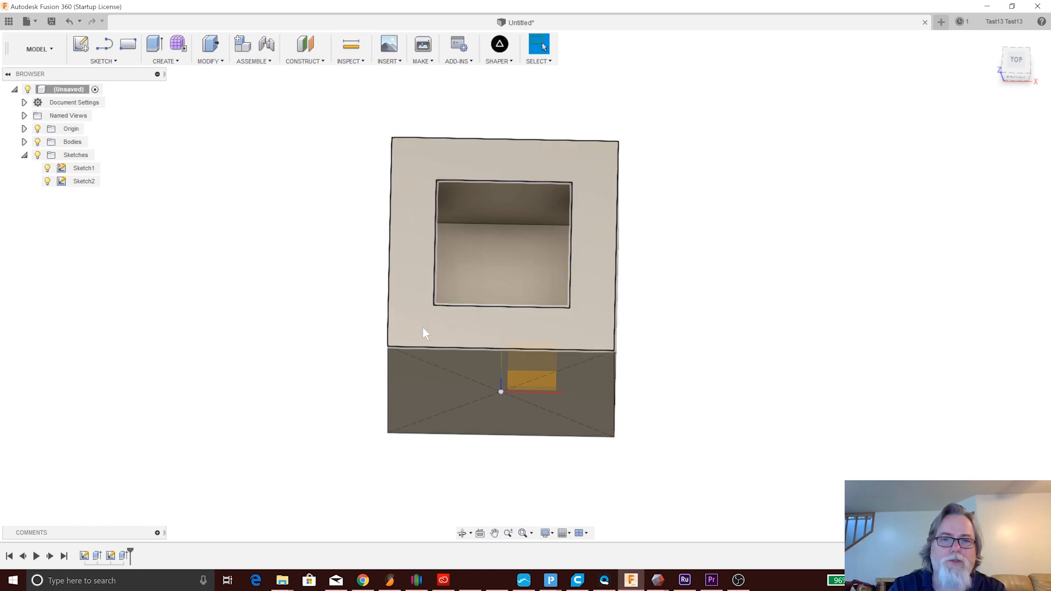
{"action": "middle_click_drag", "start_coordinate": [761, 339], "coordinate": [765, 272], "text": "shift"}
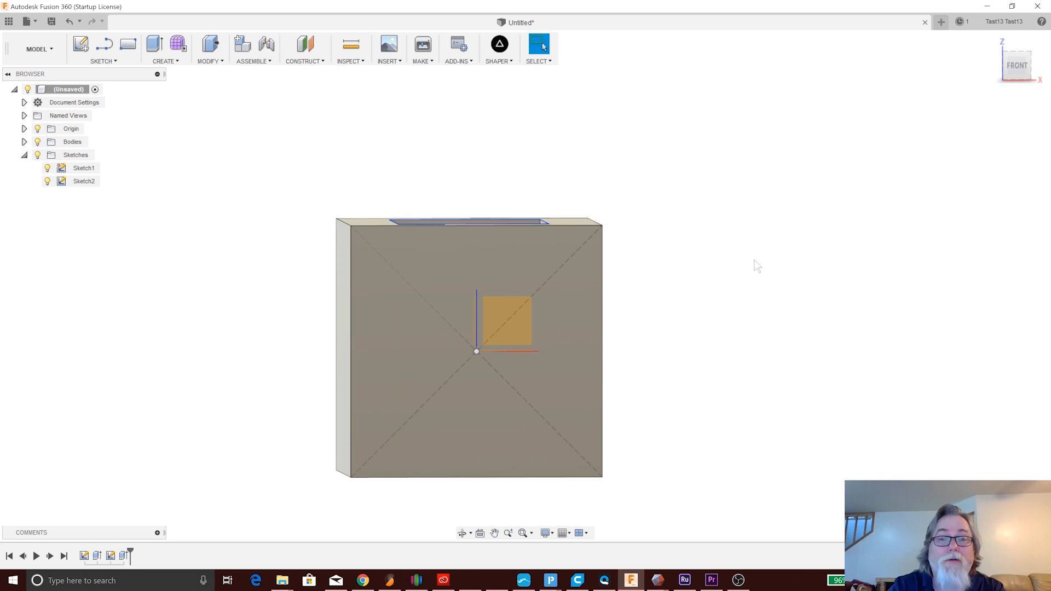